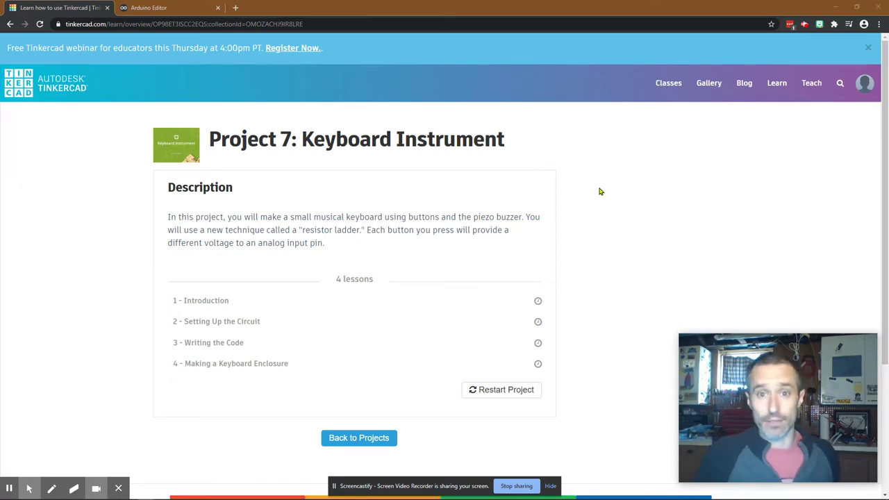
Show the full collection of Arduino projects in the Circuits learning section.
click(777, 85)
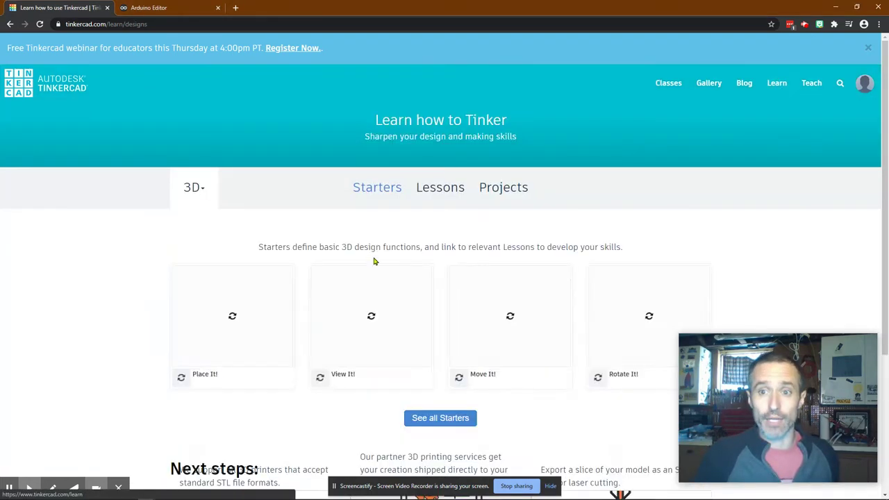
click(196, 187)
click(215, 240)
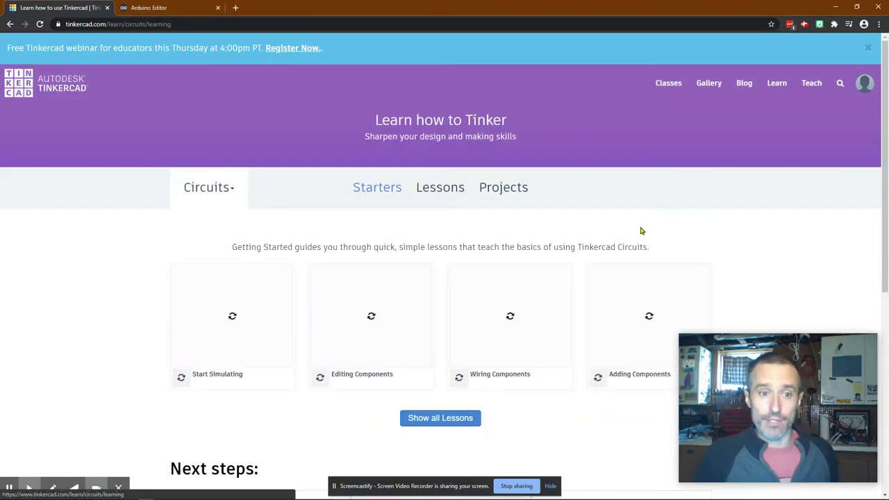
click(521, 191)
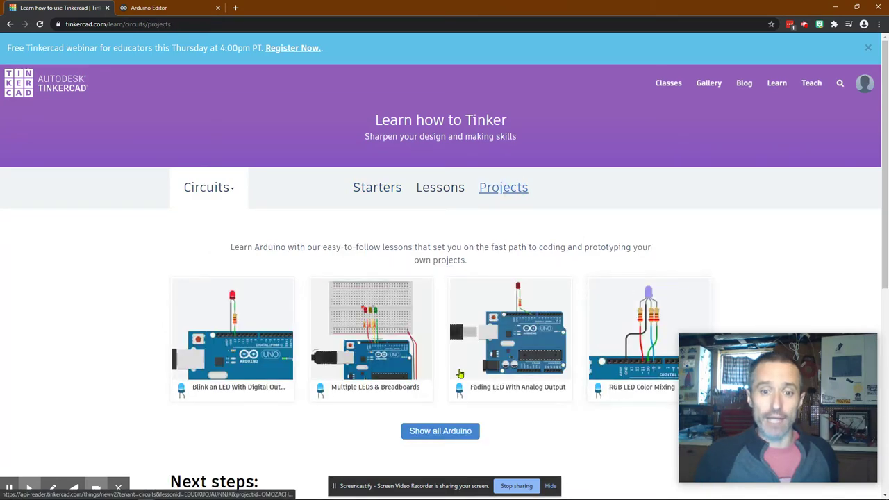
click(423, 434)
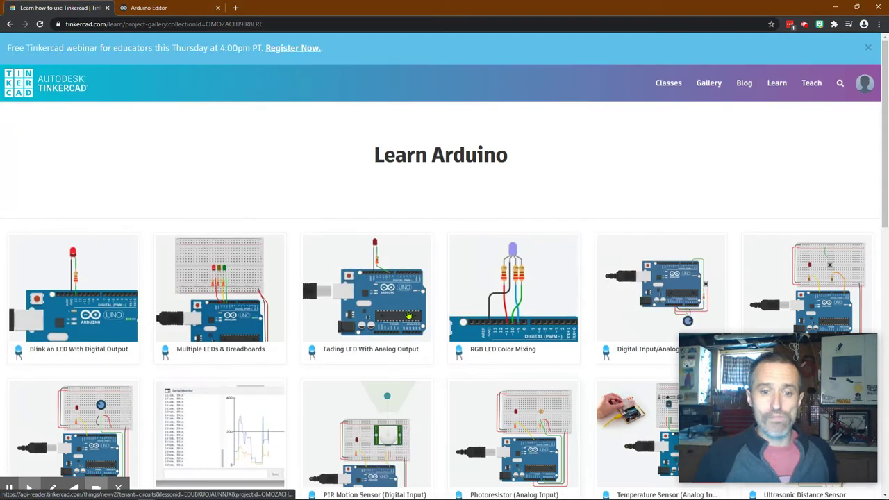
Open Project 7: Keyboard Instrument from the Arduino collection and start its Introduction lesson.
scroll(348, 302, down, 4)
scroll(347, 303, down, 2)
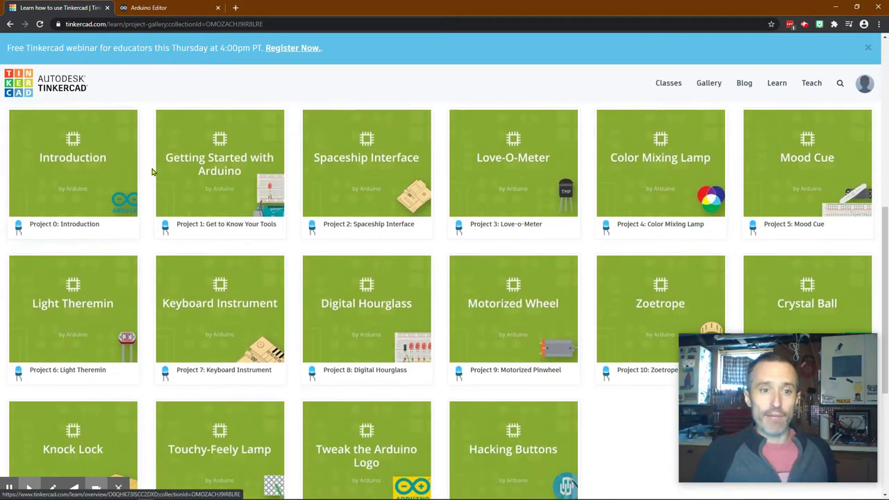
click(201, 312)
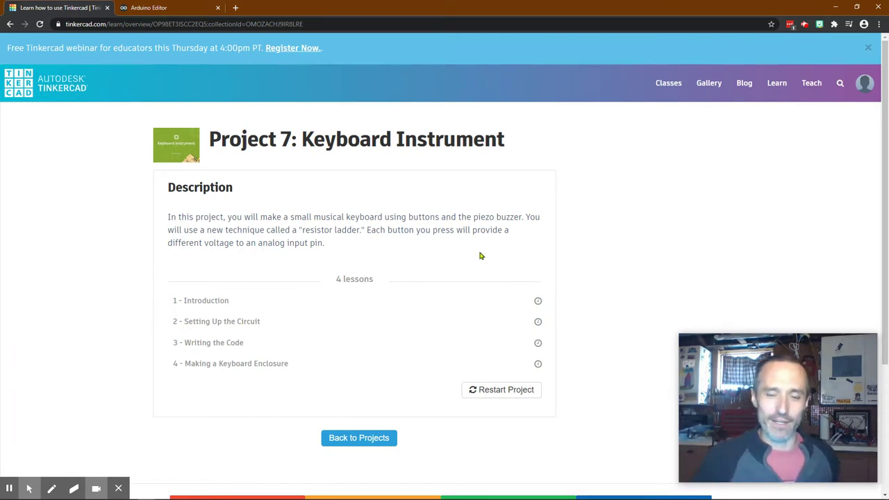
mouse_move(506, 299)
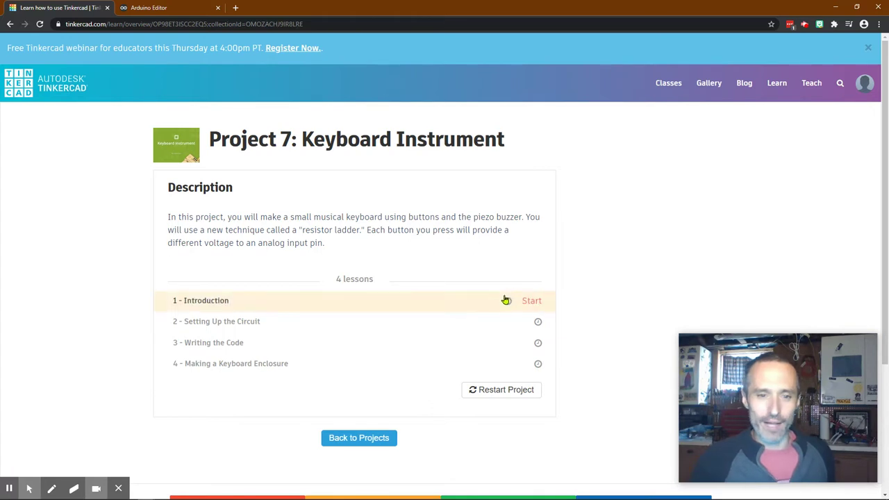
click(534, 305)
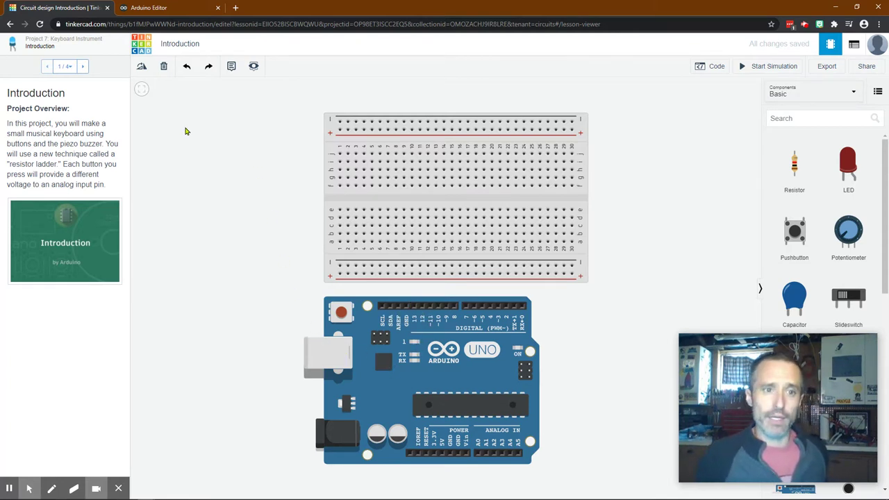
Page through the Introduction lesson and continue to the Connecting Power and Piezo page of Setting Up the Circuit.
click(83, 67)
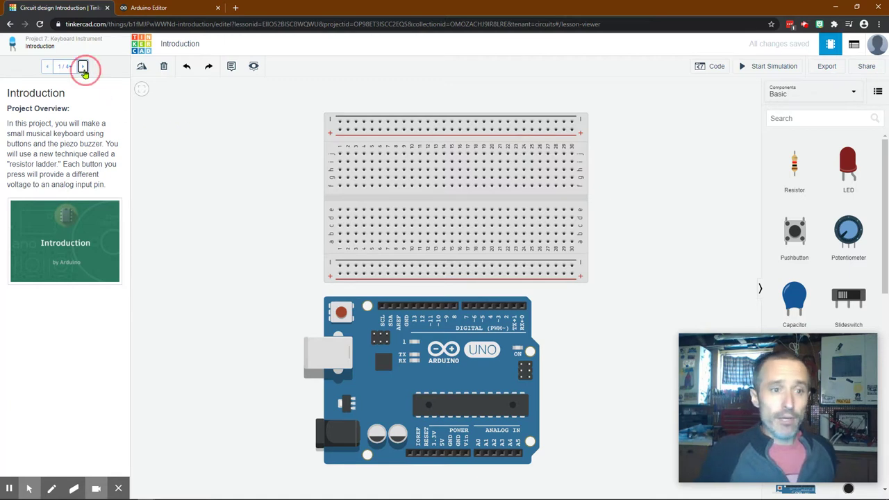
click(82, 68)
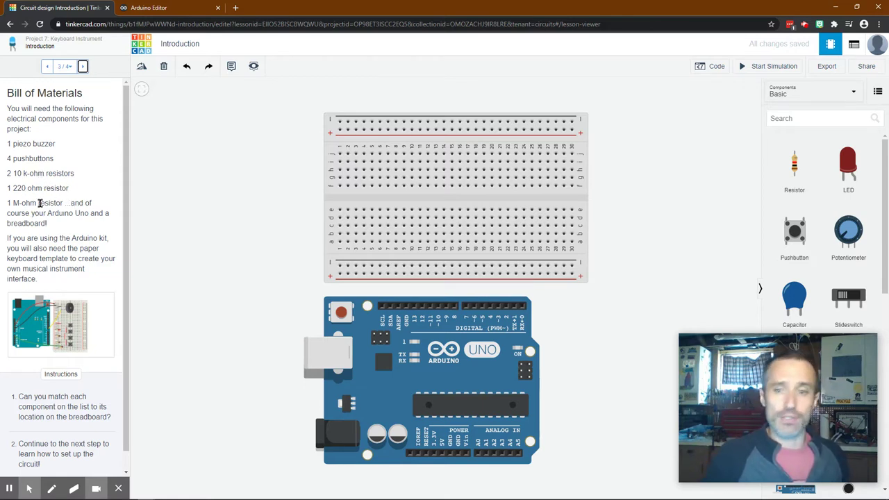
click(83, 67)
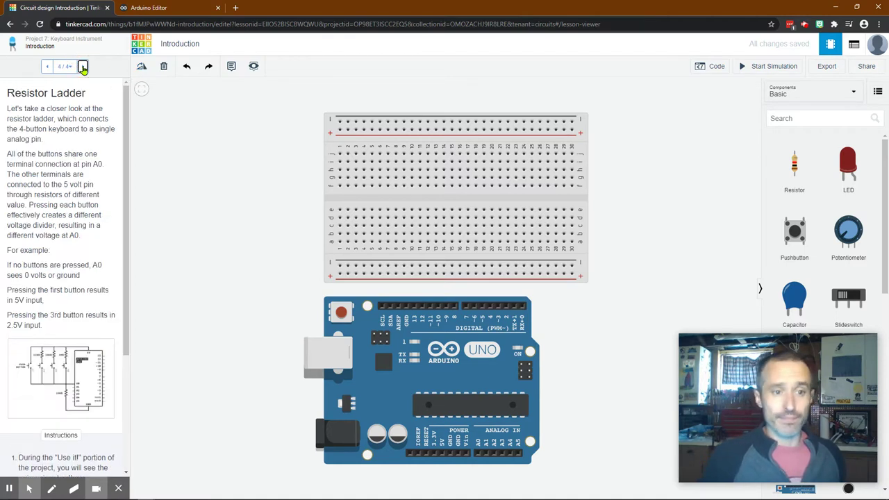
click(83, 67)
click(69, 170)
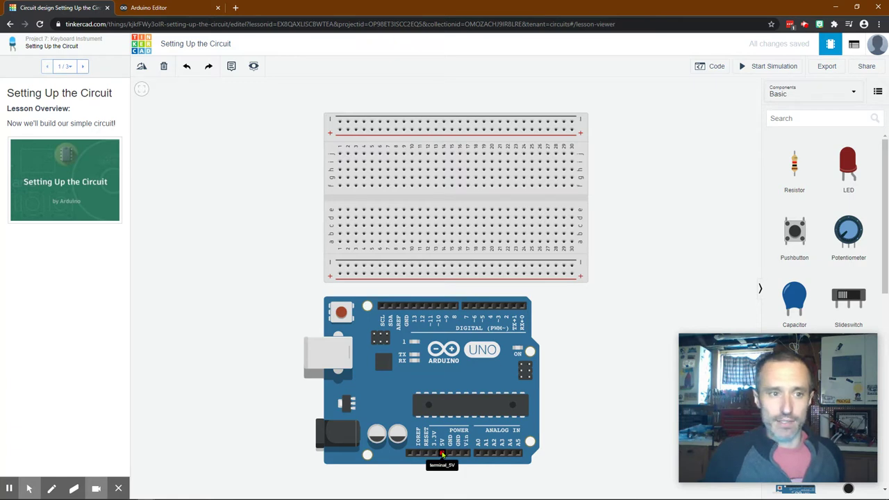
click(82, 66)
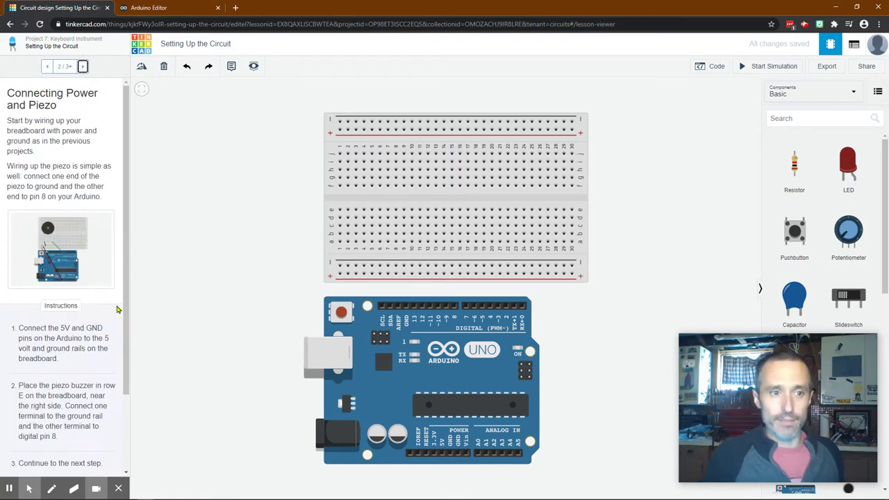
Wire the Arduino's 5V pin to column 1 of the breadboard's lower positive rail and color the wire red.
click(442, 454)
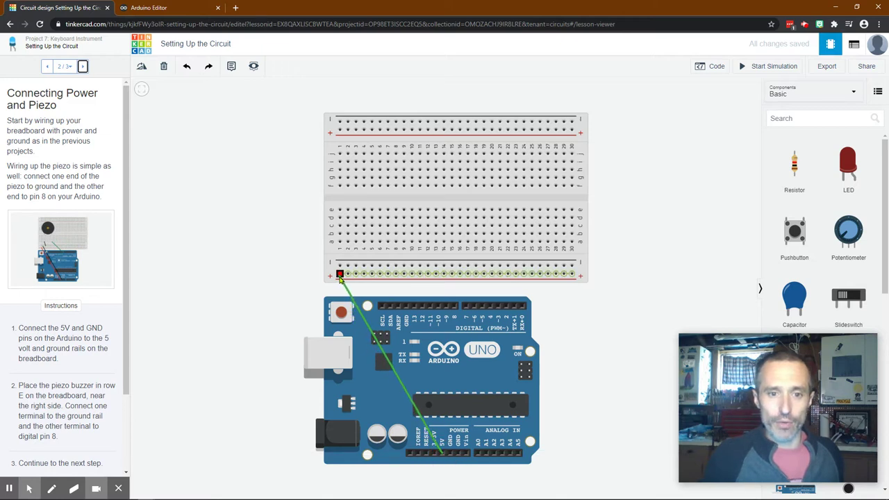
click(339, 276)
click(714, 111)
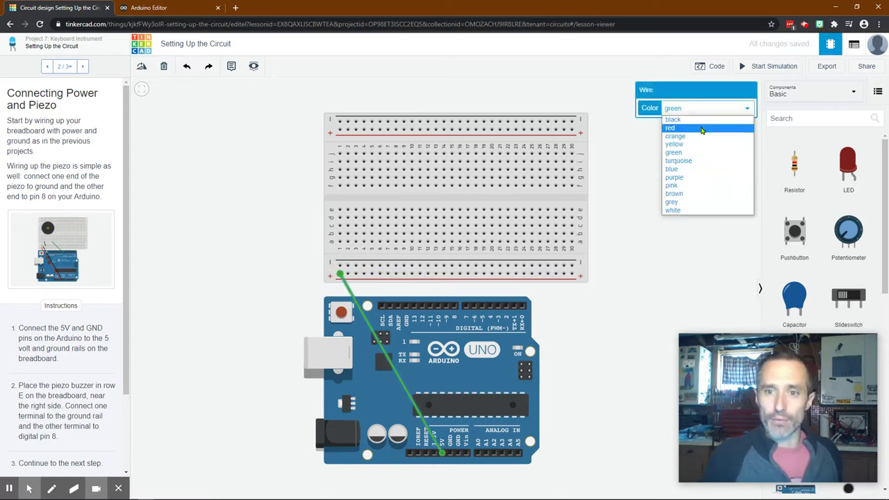
click(701, 128)
Wire the Arduino's GND pin to column 1 of the breadboard's lower negative rail and color the wire black.
click(449, 453)
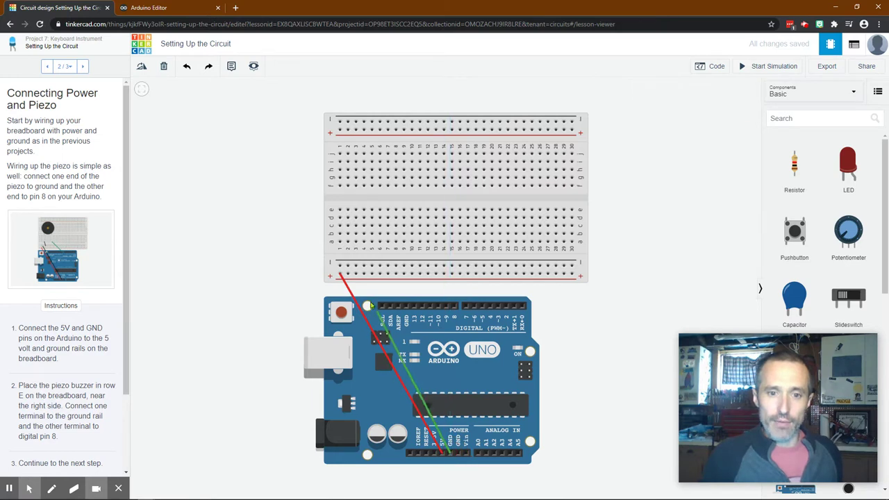
click(339, 267)
click(690, 111)
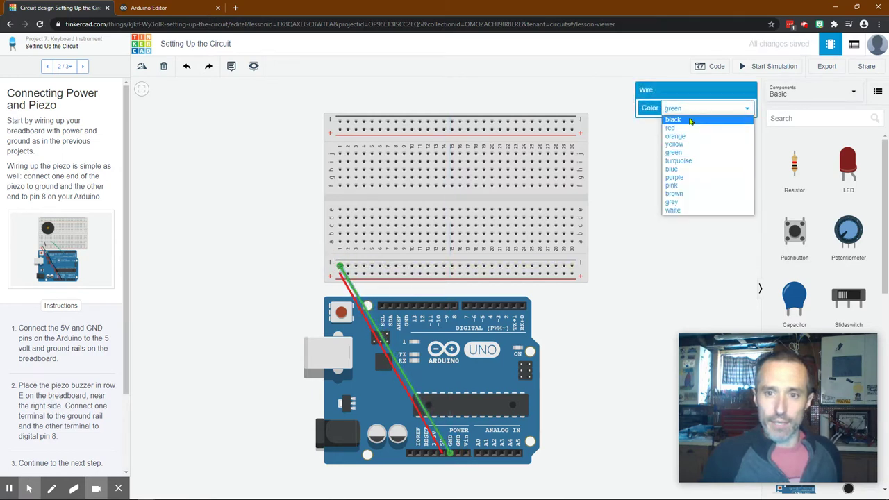
click(690, 121)
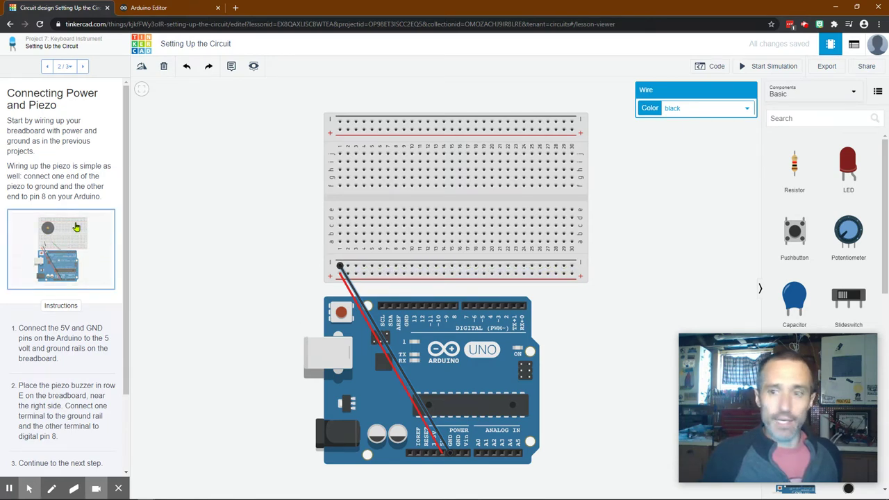
Check the lesson's wiring diagram, find the piezo component and place it with its legs in row e, columns 3 and 8.
click(80, 248)
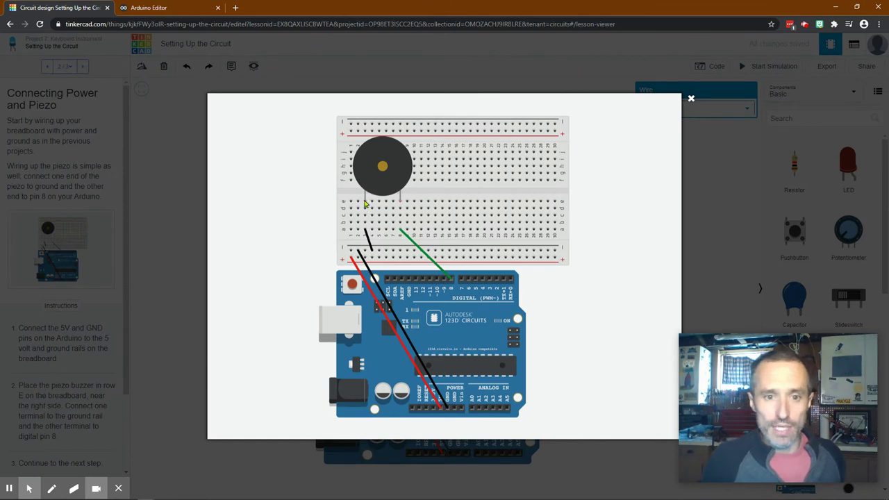
click(712, 164)
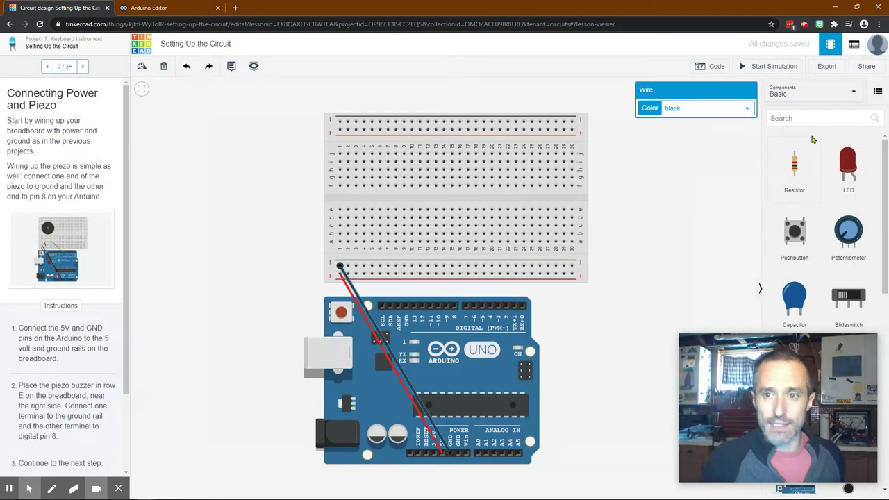
click(816, 120)
text(pie)
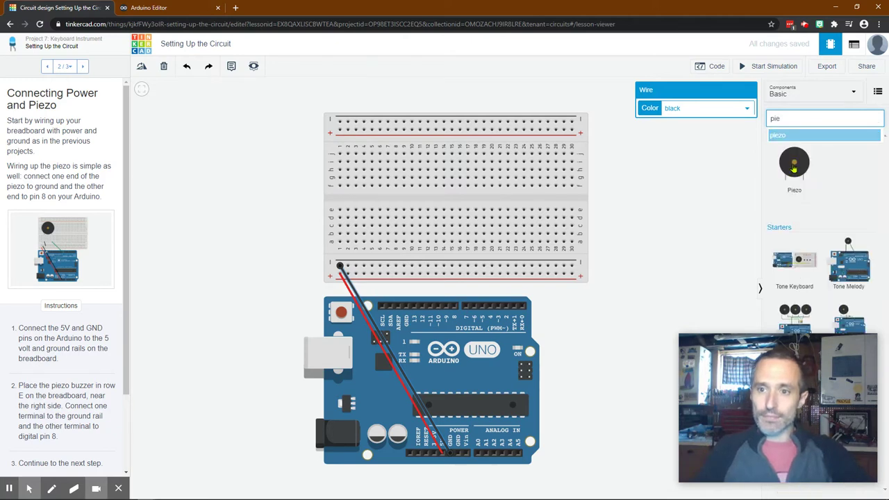
drag(794, 167, 377, 216)
Following the lesson diagram, connect the piezo's column 3 leg to the lower negative rail with a black wire.
click(52, 255)
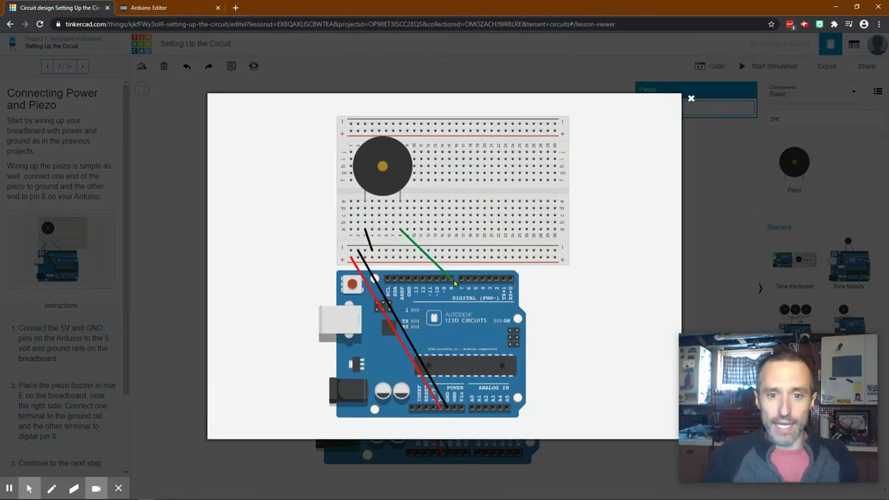
click(687, 165)
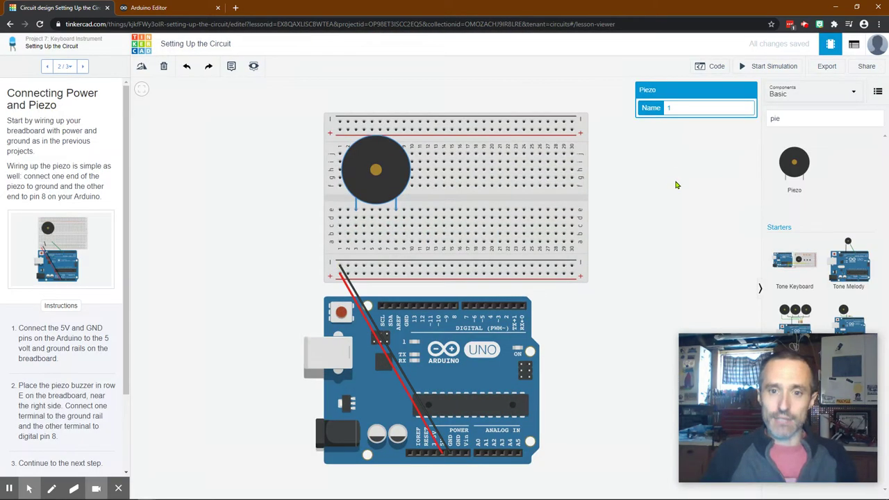
click(356, 243)
click(356, 265)
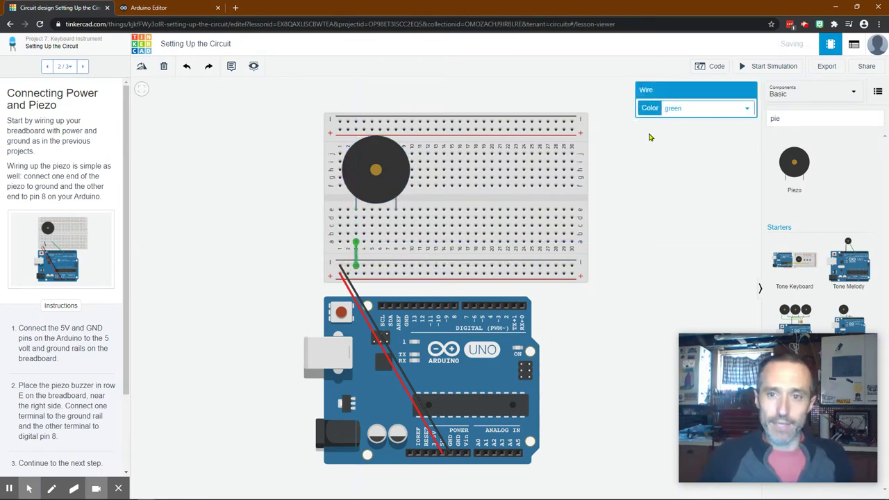
click(695, 110)
click(673, 120)
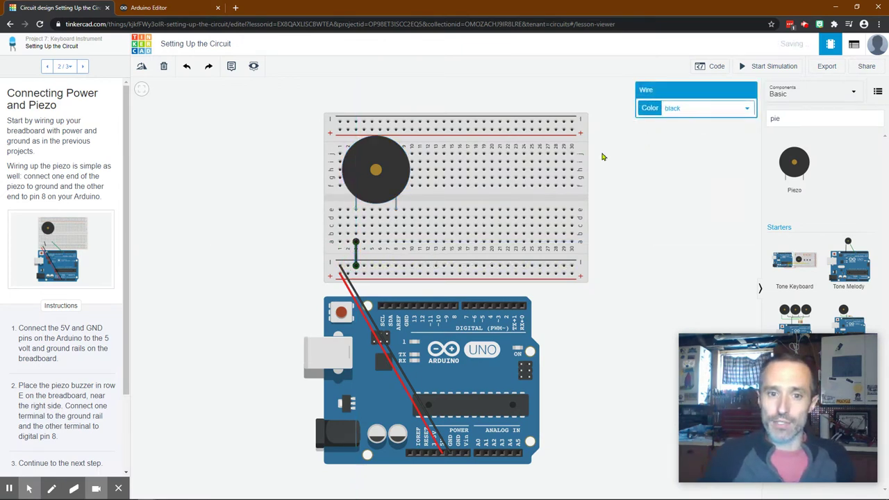
Connect the piezo's column 8 leg to digital pin 8 on the Arduino with a red wire.
click(396, 243)
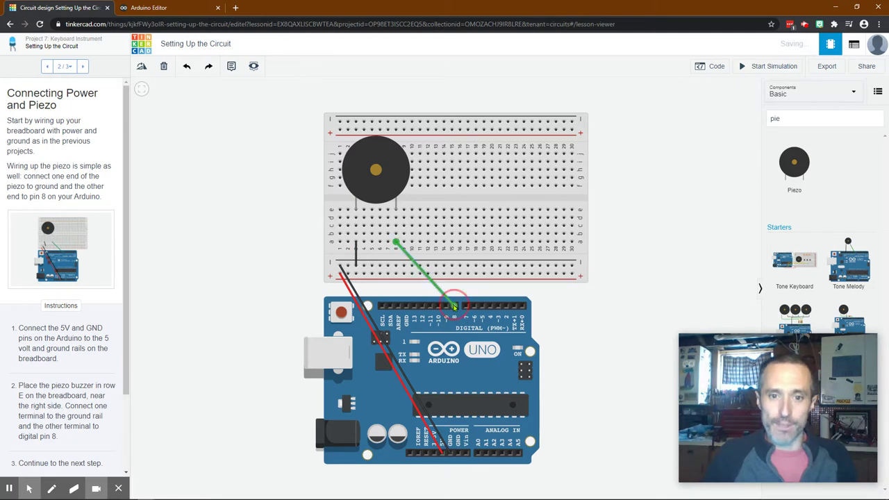
click(454, 306)
click(683, 111)
click(698, 129)
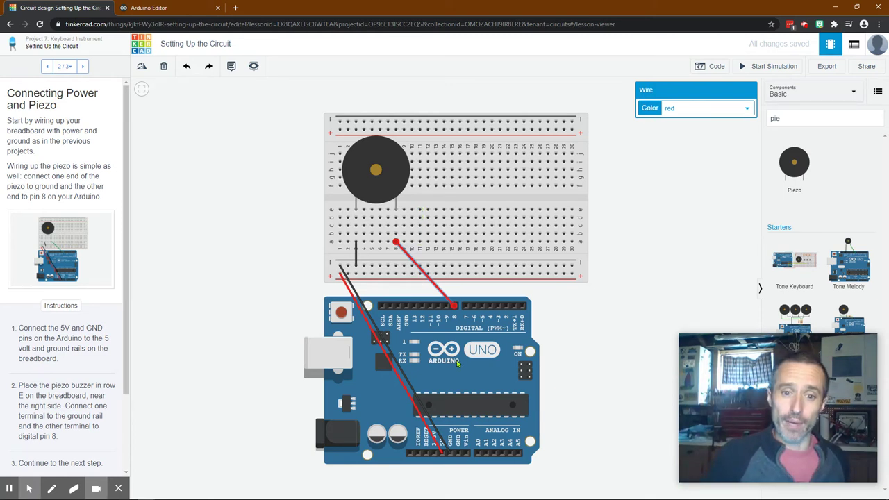
Go to the Placing the Buttons page and examine its enlarged circuit diagram for the button and resistor layout.
click(83, 66)
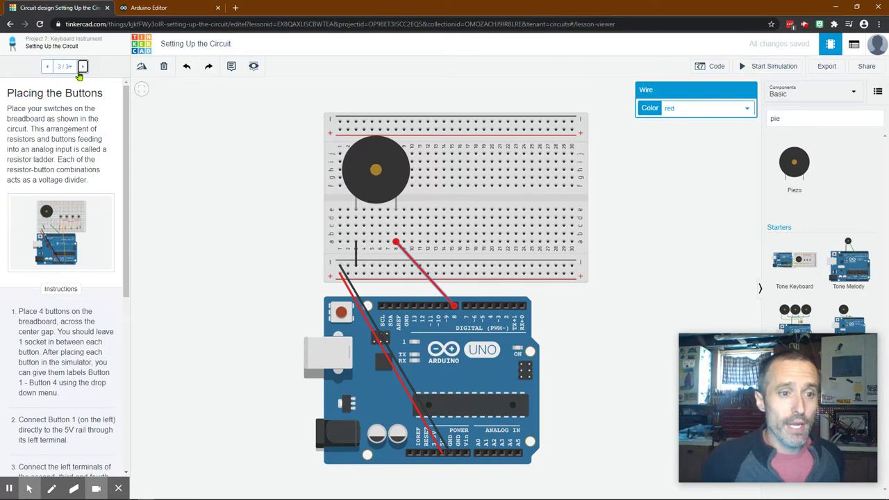
click(69, 217)
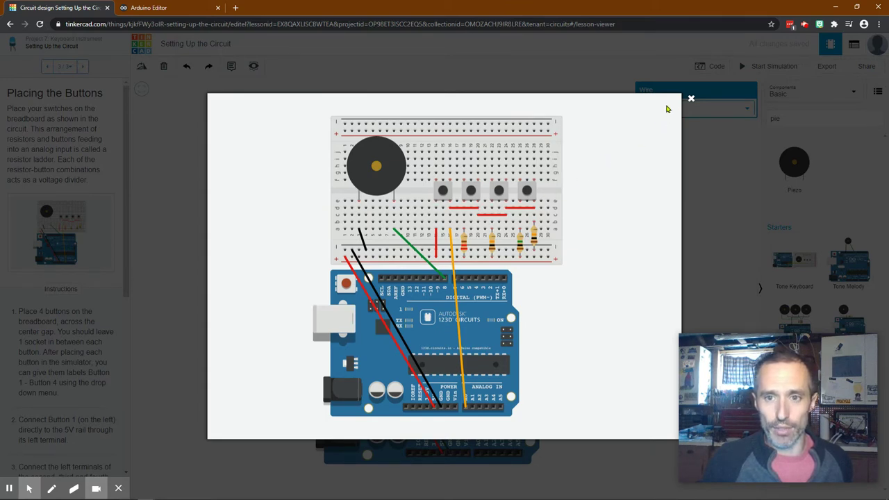
click(691, 98)
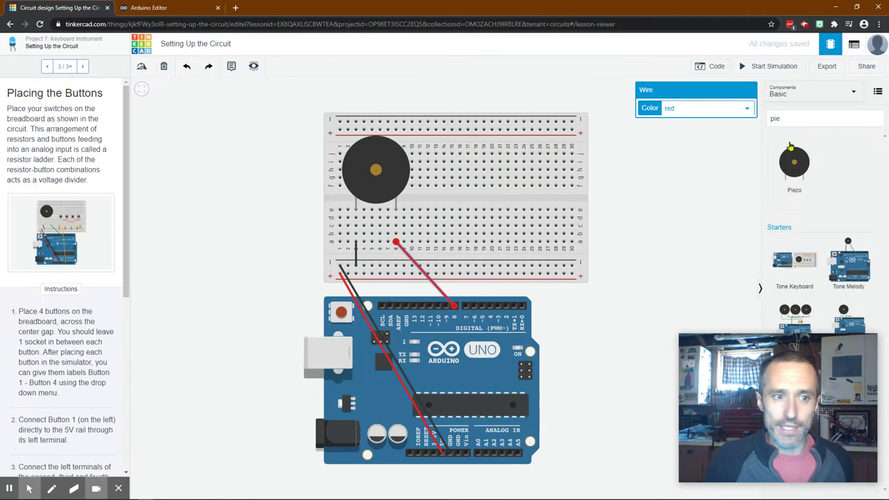
Find the pushbutton component and, following the lesson diagram, place one across the breadboard's center gap with its legs in columns 14 and 16.
click(840, 114)
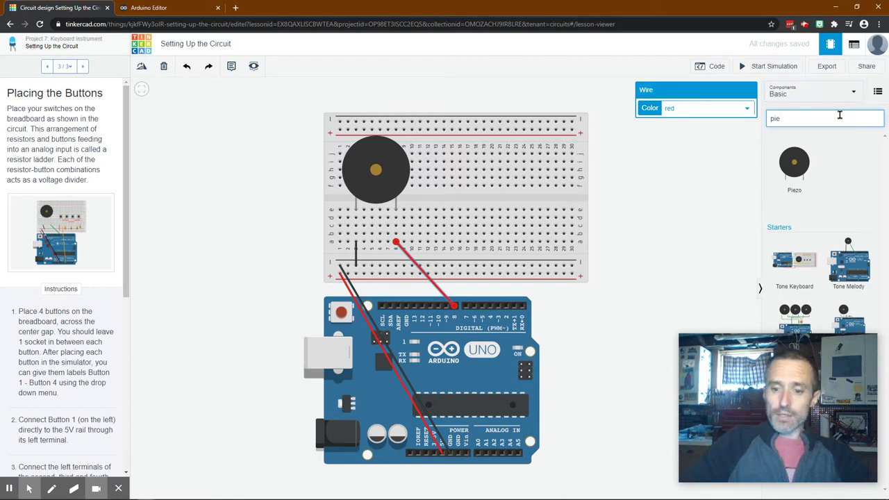
key(BackSpace)
key(BackSpace)
key(BackSpace)
text(butt)
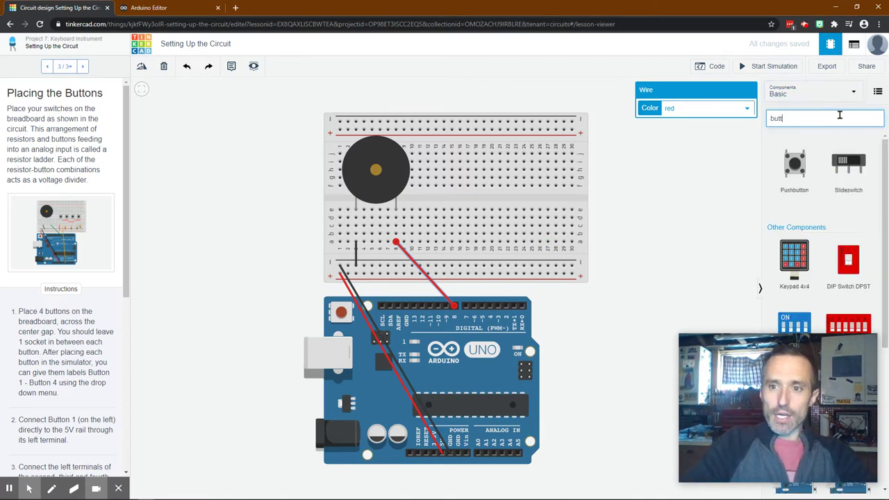
text(o)
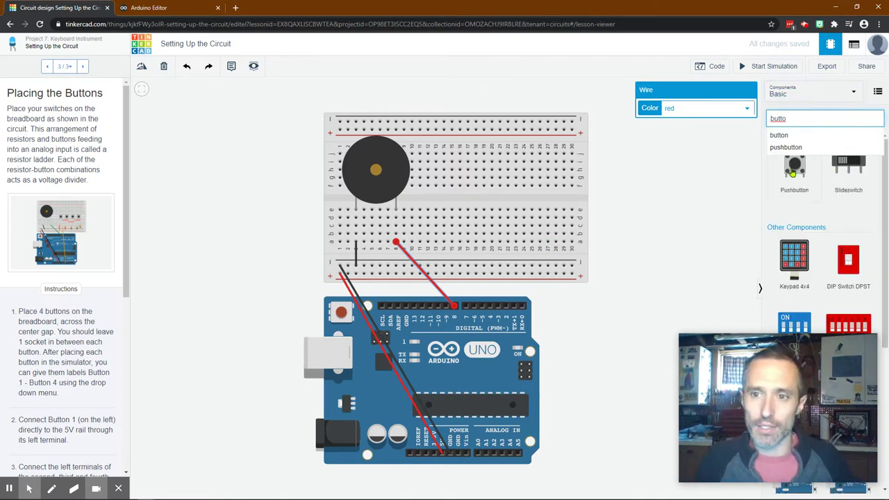
drag(793, 172, 459, 203)
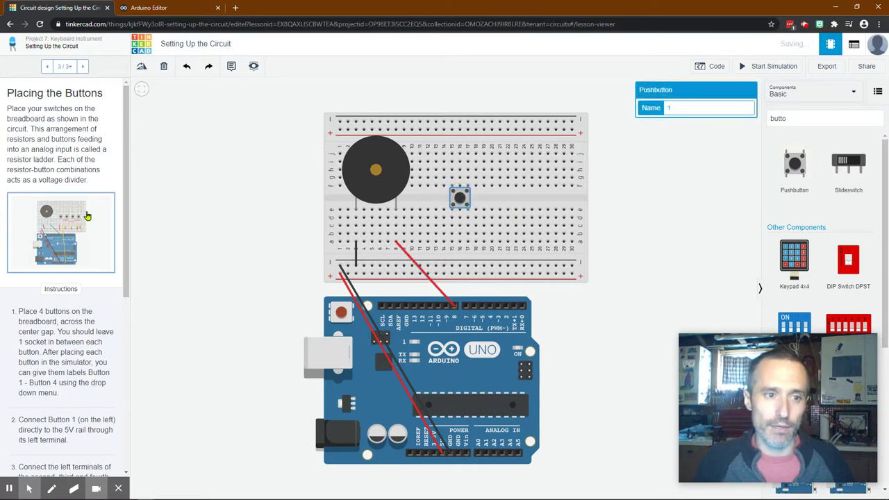
click(87, 217)
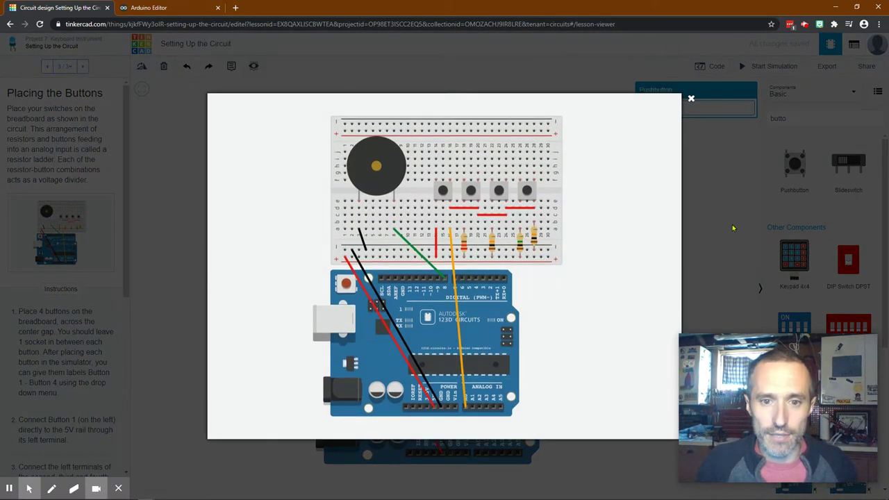
click(733, 228)
drag(460, 200, 450, 198)
Place three more pushbuttons across the center gap, with legs in columns 18 and 20, 22 and 24, and 26 and 28.
drag(794, 165, 486, 198)
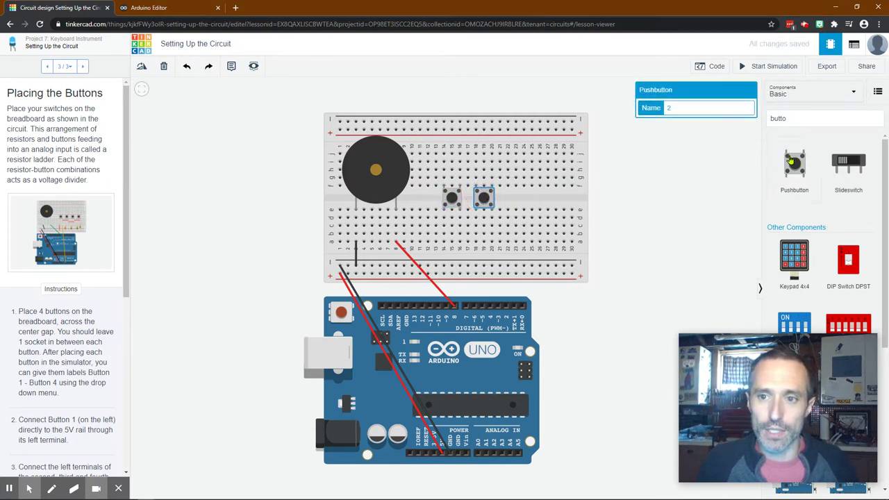
drag(789, 161, 514, 198)
drag(794, 165, 548, 199)
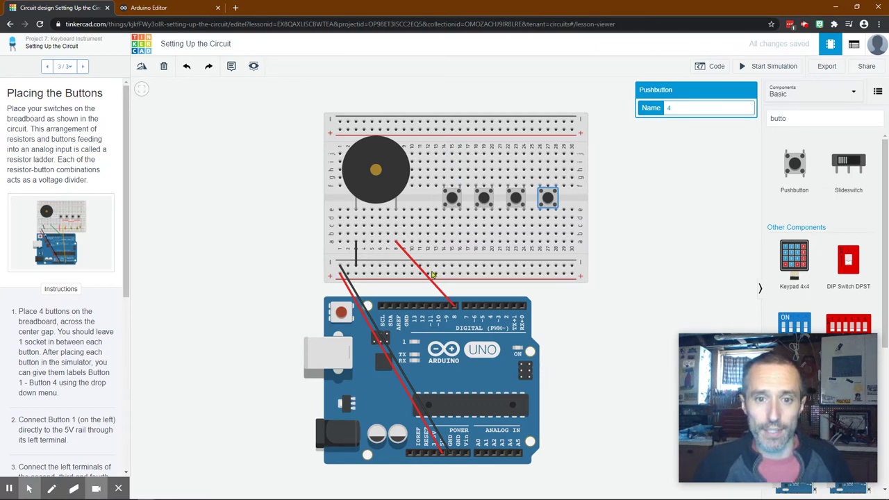
Following the lesson diagram, wire the lower positive rail to row a, column 14, for the first pushbutton.
click(61, 238)
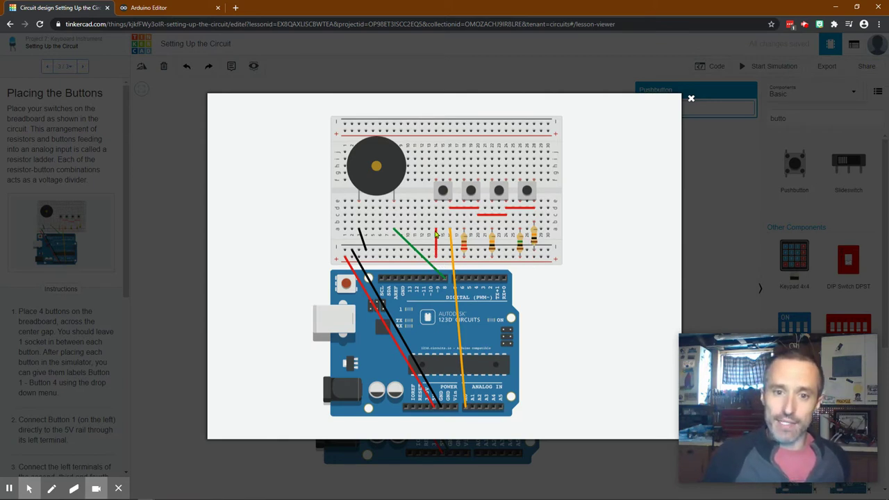
click(708, 193)
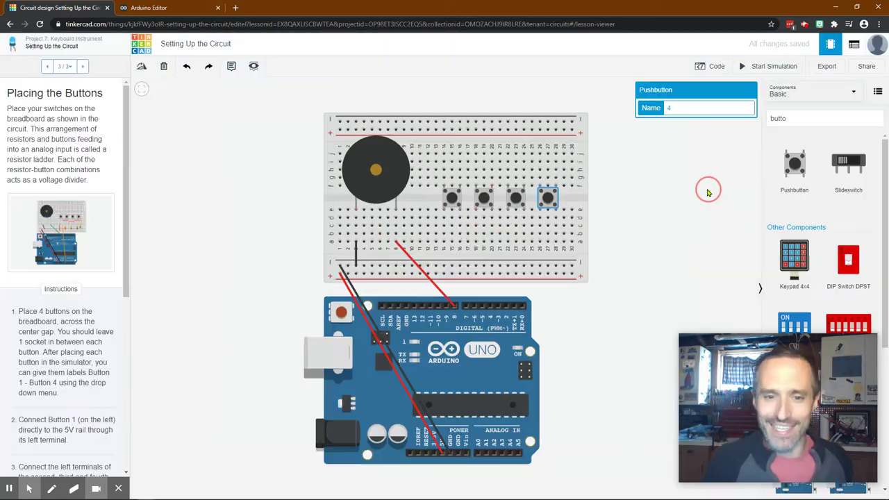
click(445, 274)
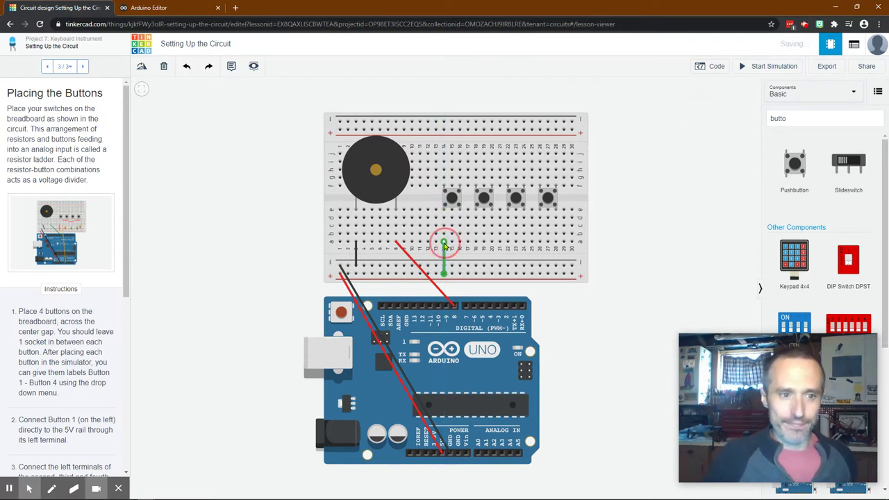
click(444, 243)
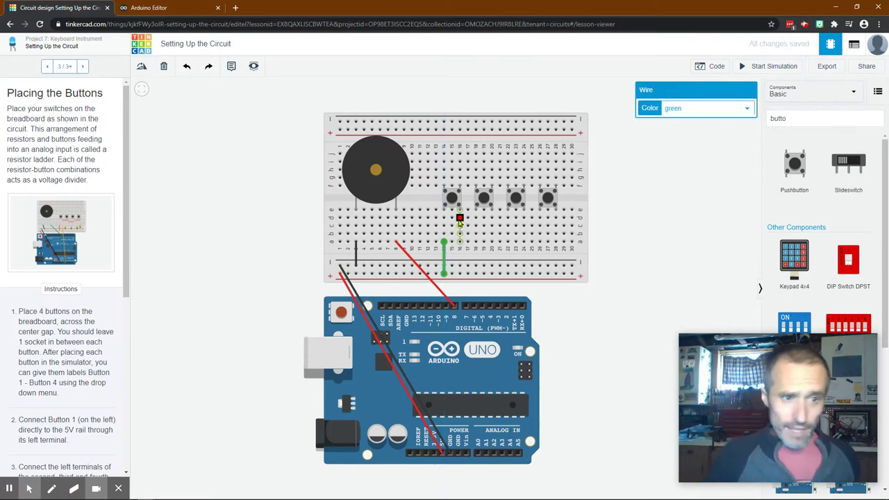
Wire d16 to d20, c20 to c24 and d24 to d28 to chain the buttons, and connect a16 to Arduino pin A0.
click(459, 219)
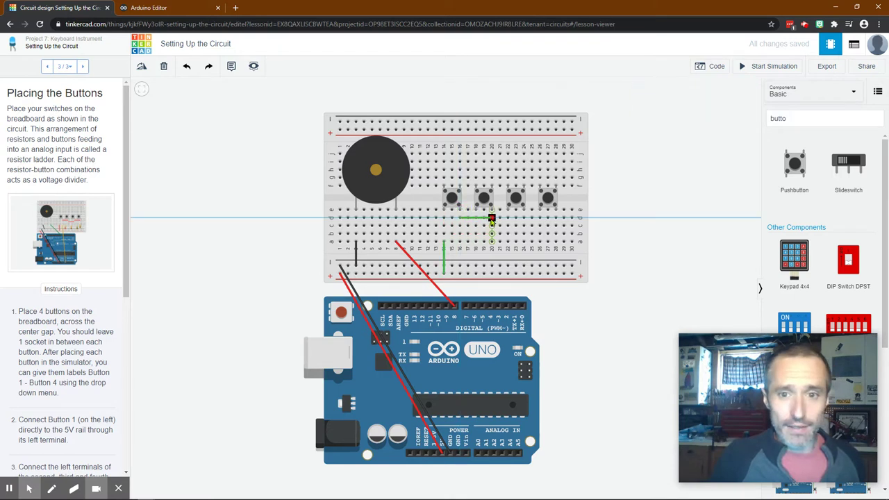
click(492, 218)
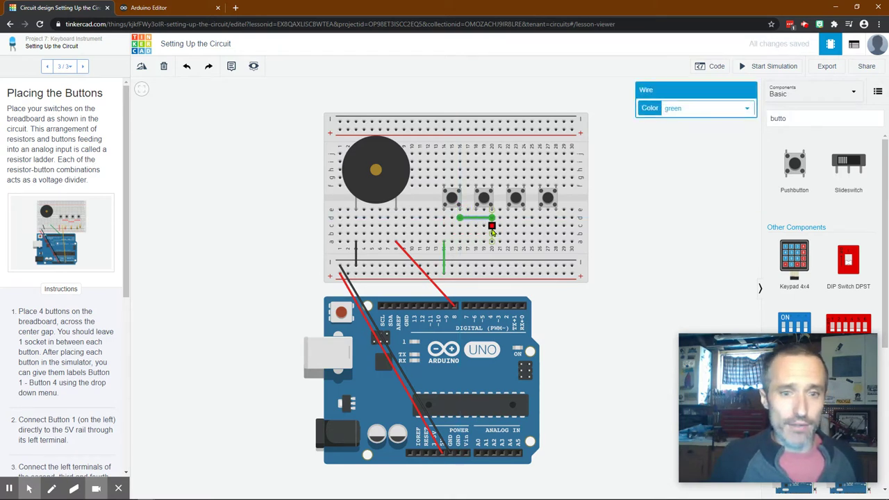
click(492, 225)
click(523, 225)
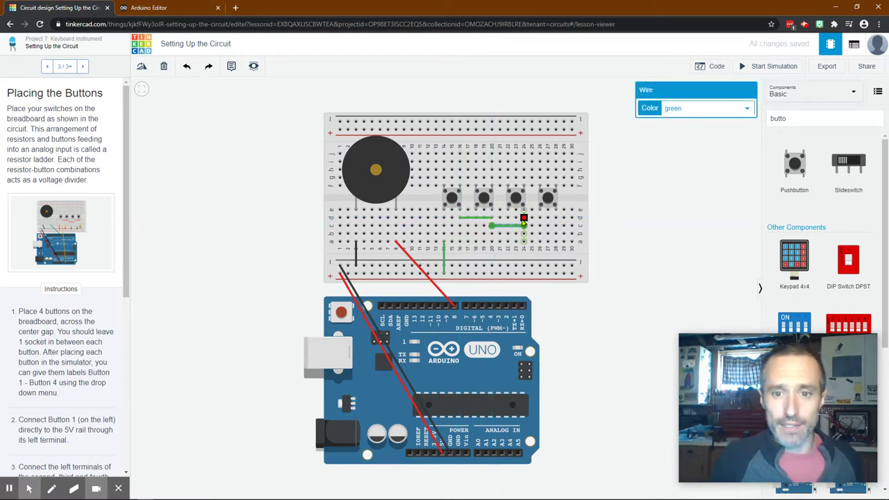
click(524, 218)
click(555, 218)
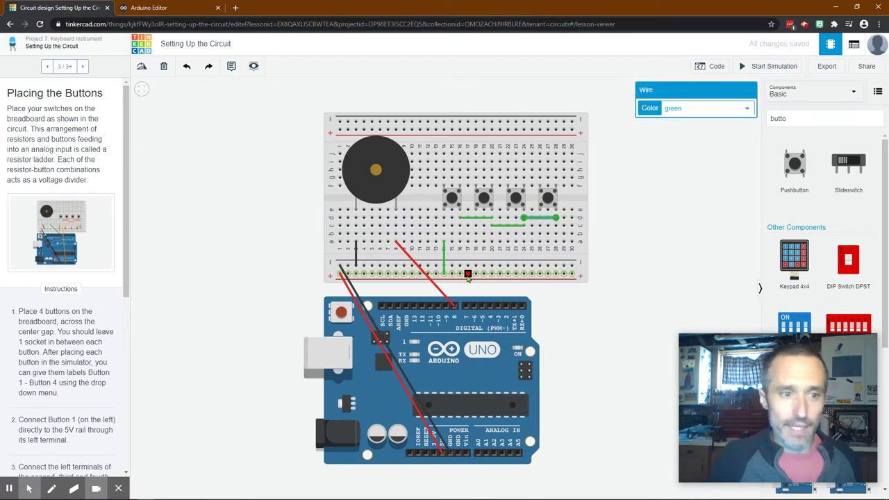
click(460, 242)
click(478, 453)
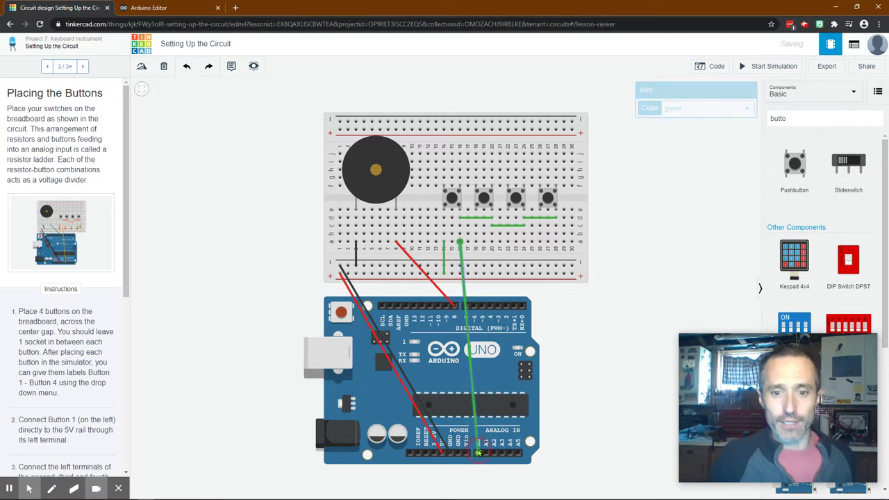
Change the wire between the positive rail and column 14 to red.
click(443, 273)
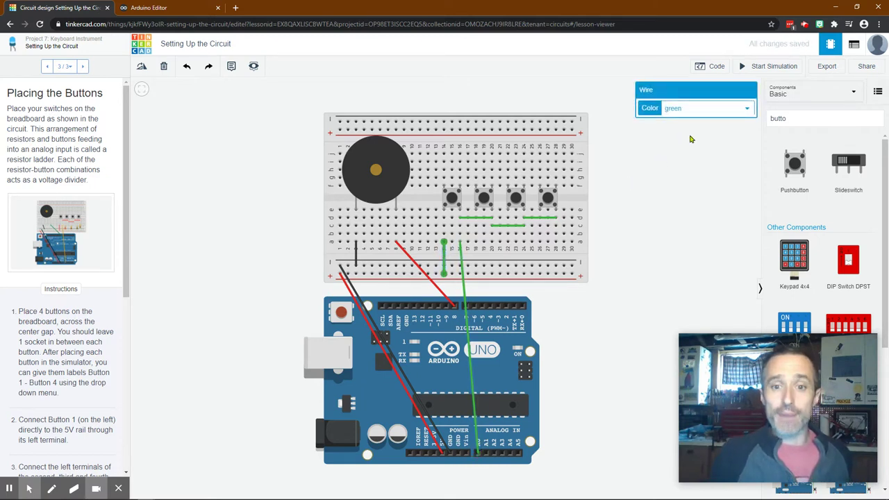
click(703, 108)
click(698, 127)
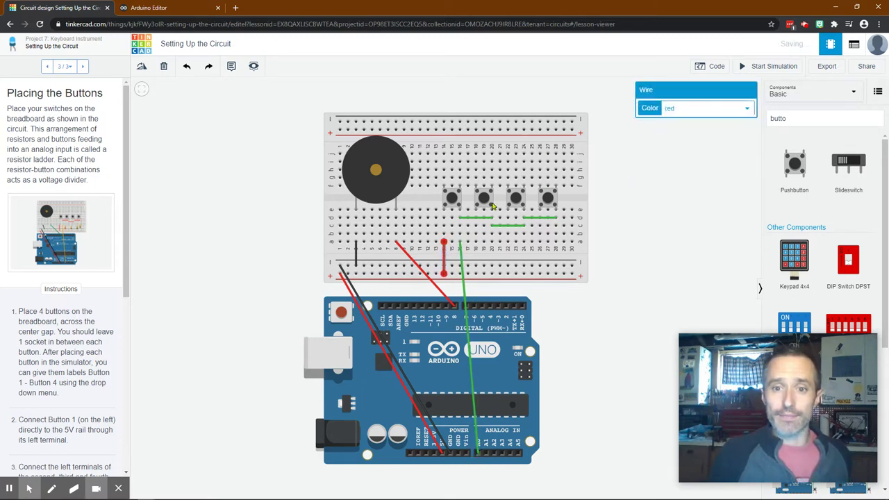
Change the three horizontal jumper wires linking the pushbuttons to red.
click(482, 219)
click(694, 111)
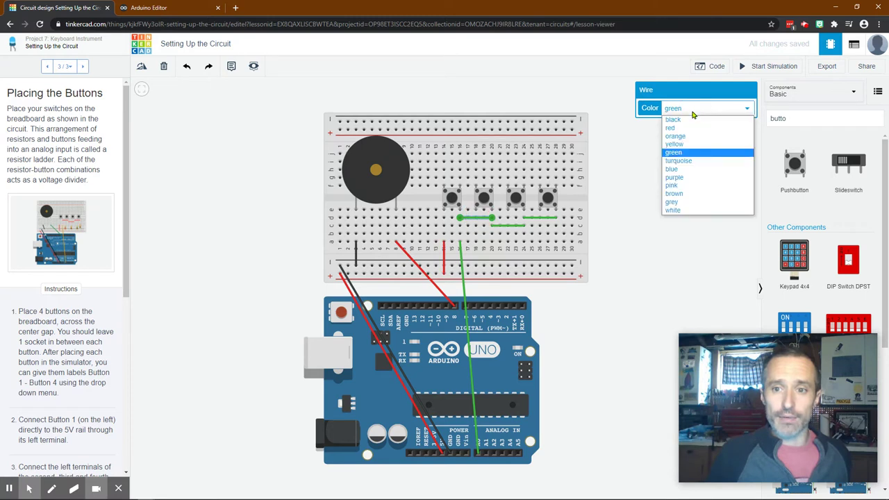
click(696, 129)
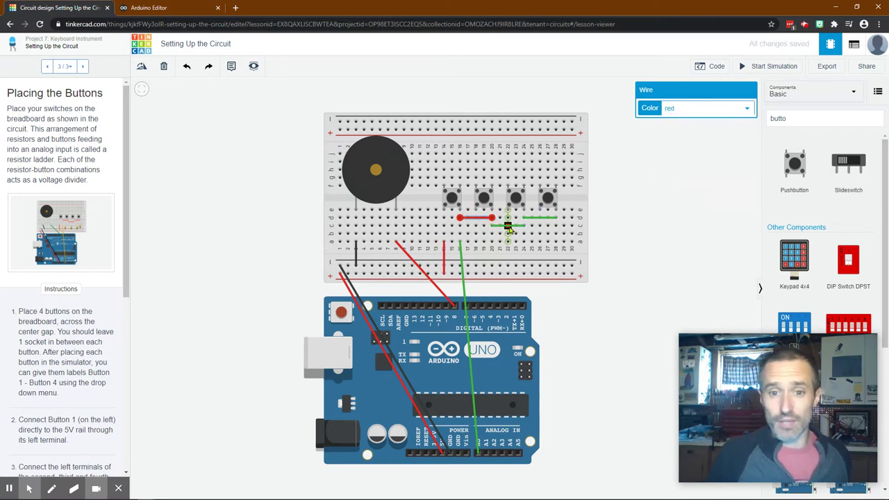
click(511, 225)
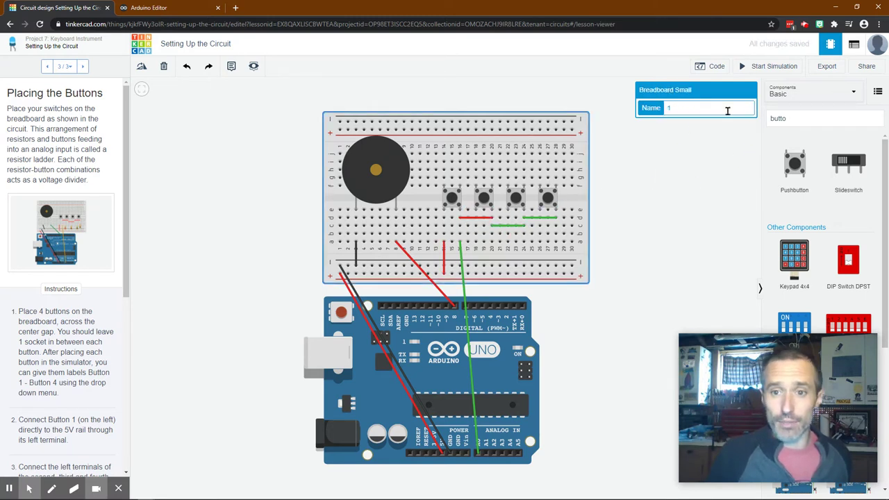
click(521, 226)
click(714, 112)
click(707, 130)
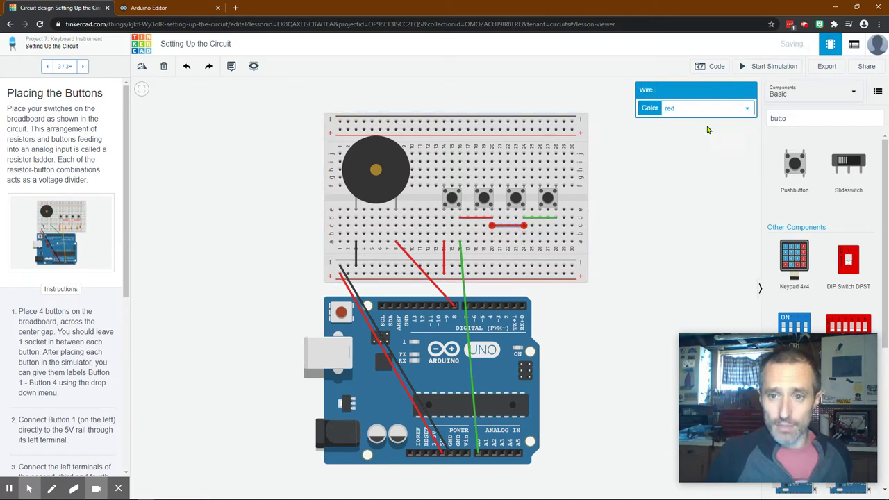
click(554, 221)
click(722, 111)
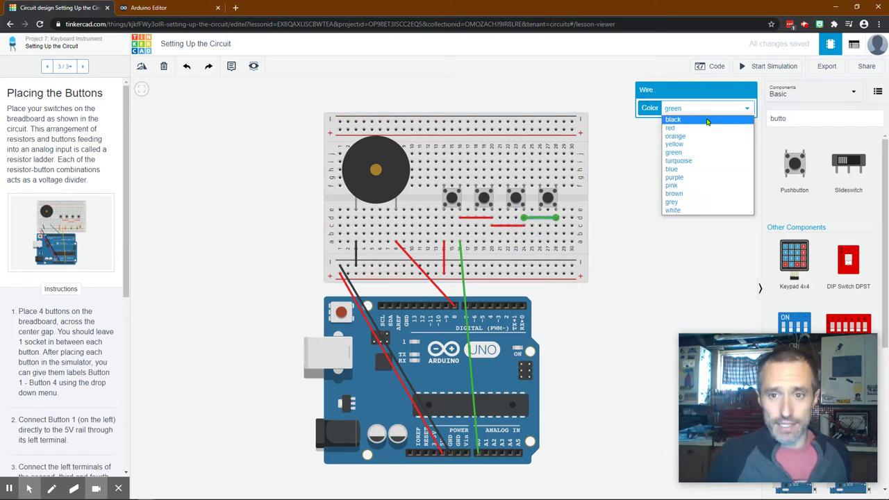
click(702, 129)
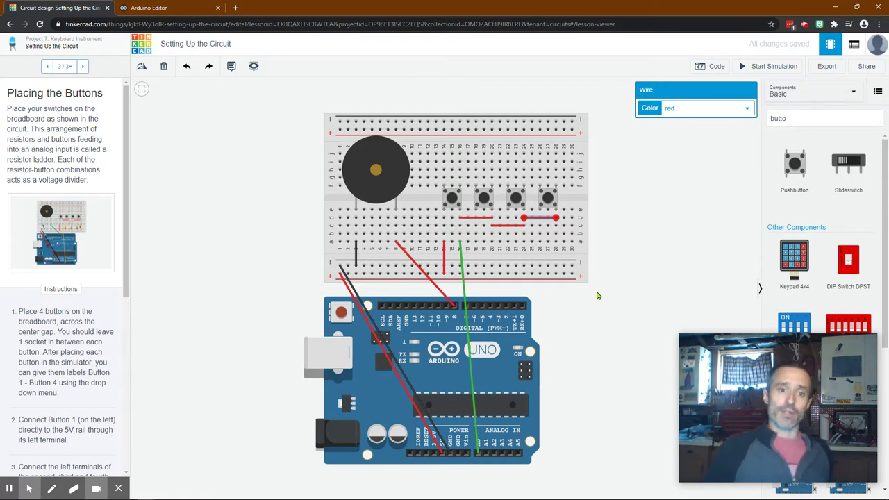
Change the wire from column 16 to Arduino pin A0 to yellow.
click(469, 321)
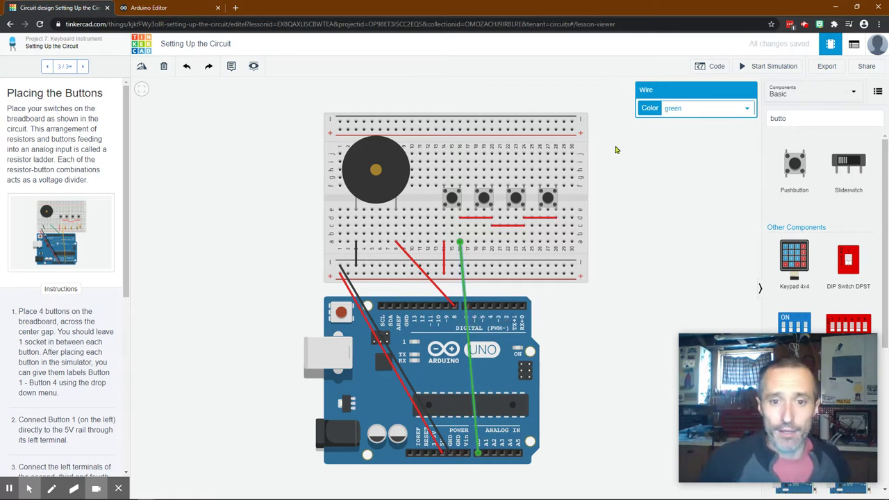
click(672, 111)
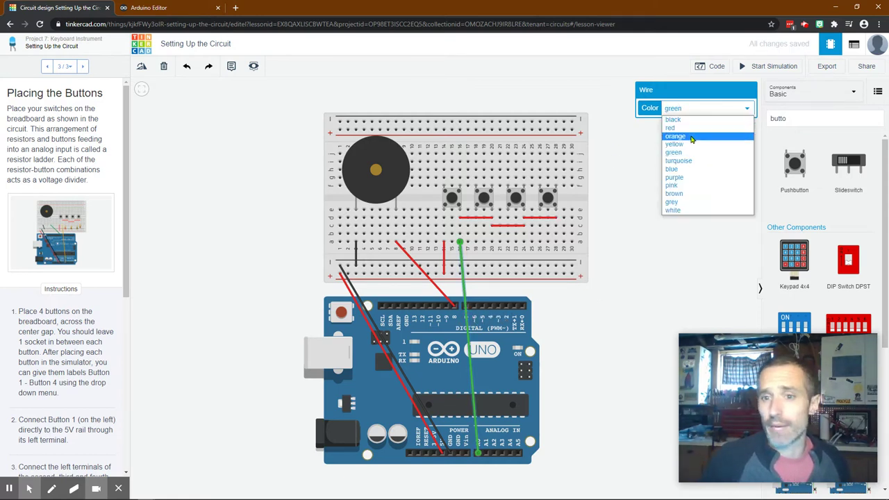
click(691, 144)
click(615, 299)
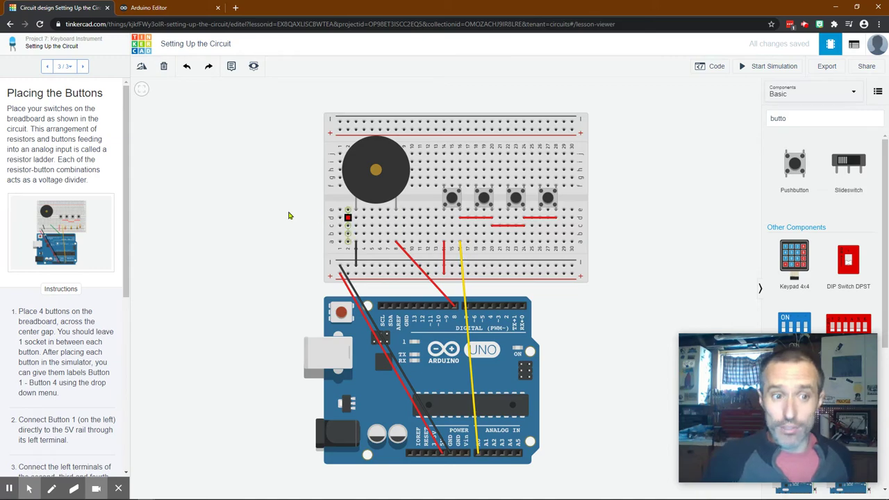
Check the resistor positions in the lesson's enlarged circuit diagram and search the components for "resi" to find the resistor.
click(61, 245)
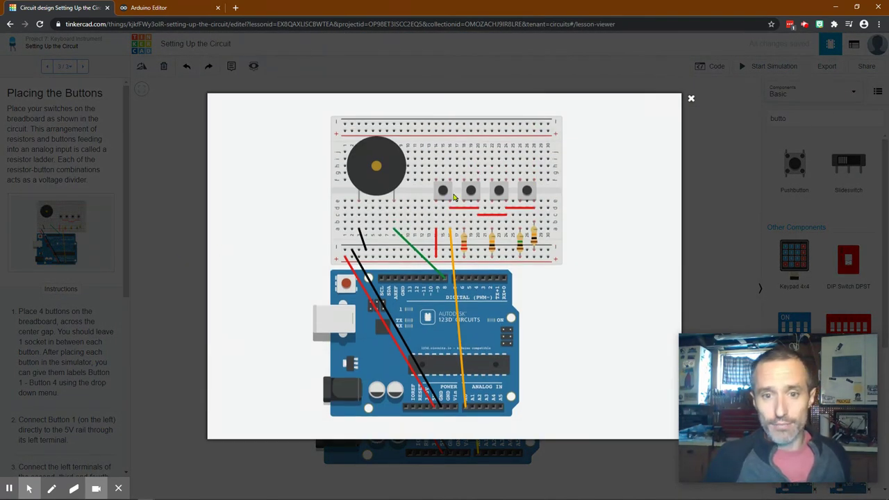
click(691, 99)
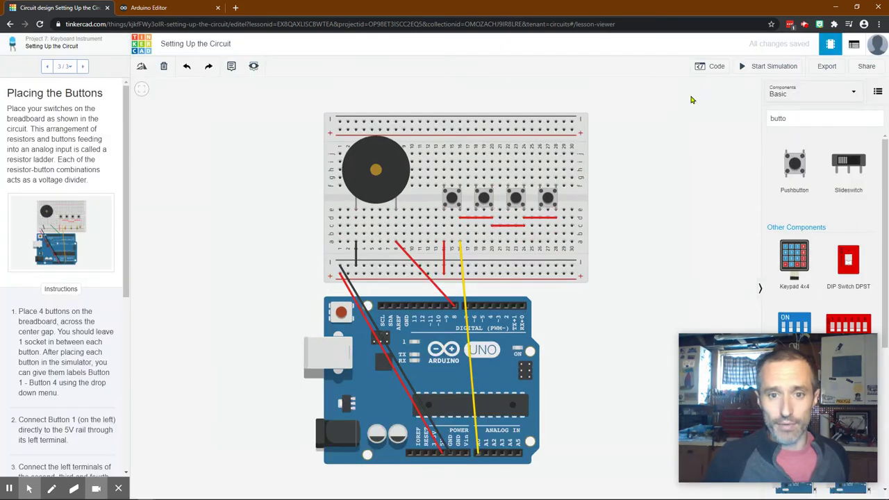
click(62, 237)
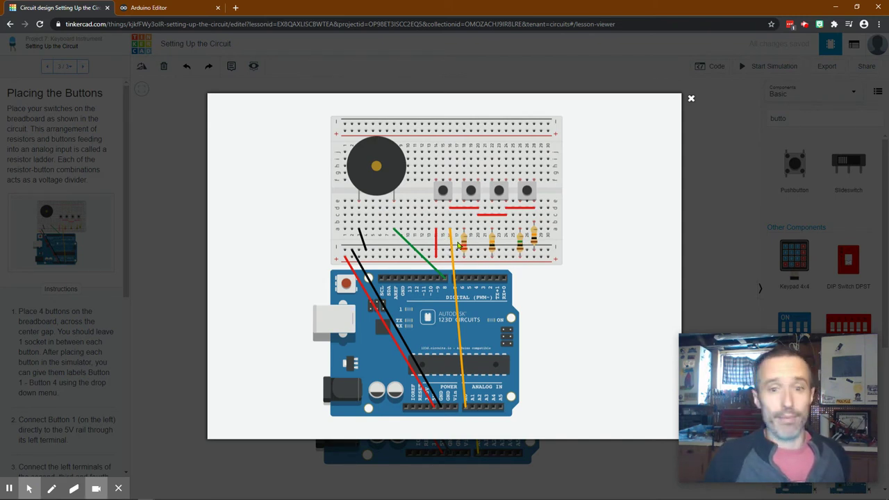
click(730, 165)
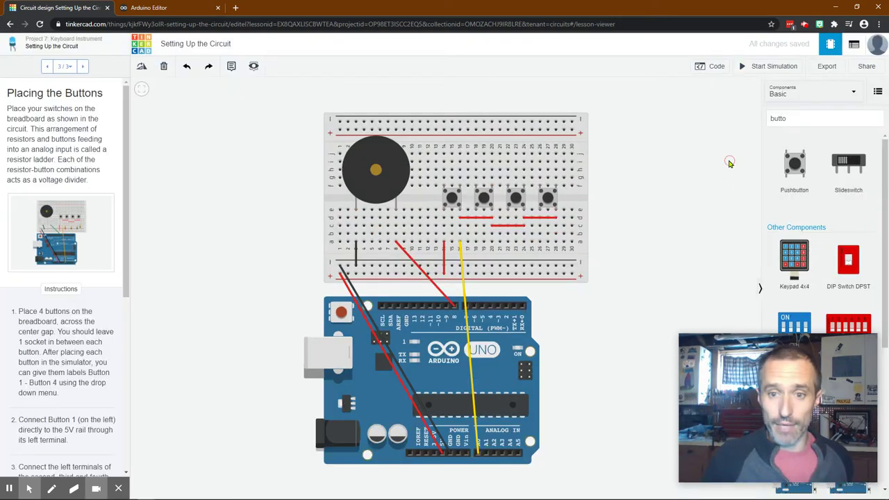
click(755, 118)
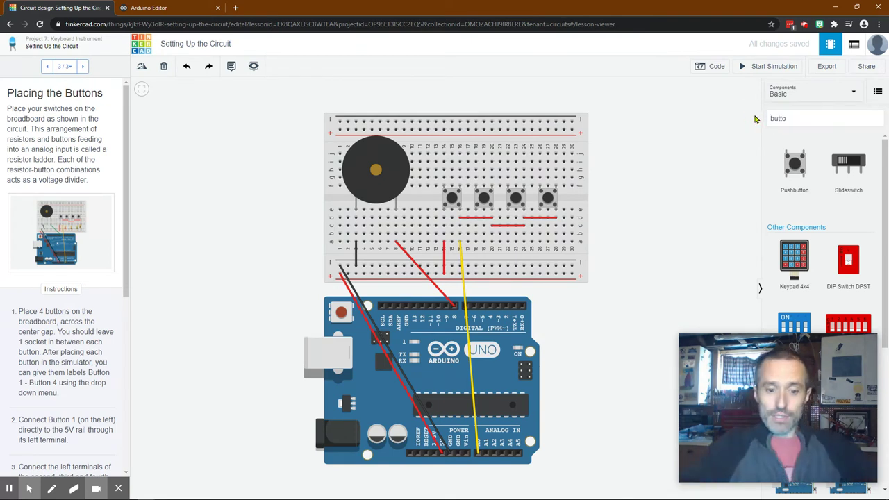
click(715, 66)
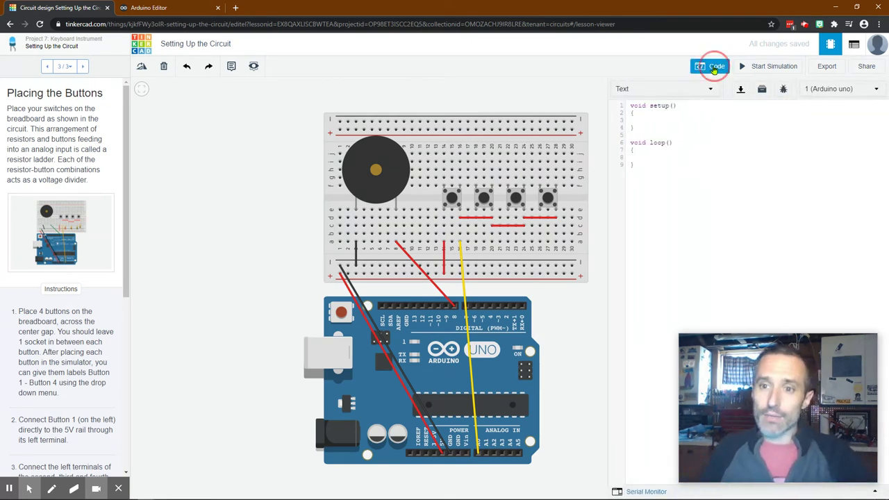
double_click(794, 119)
text(re)
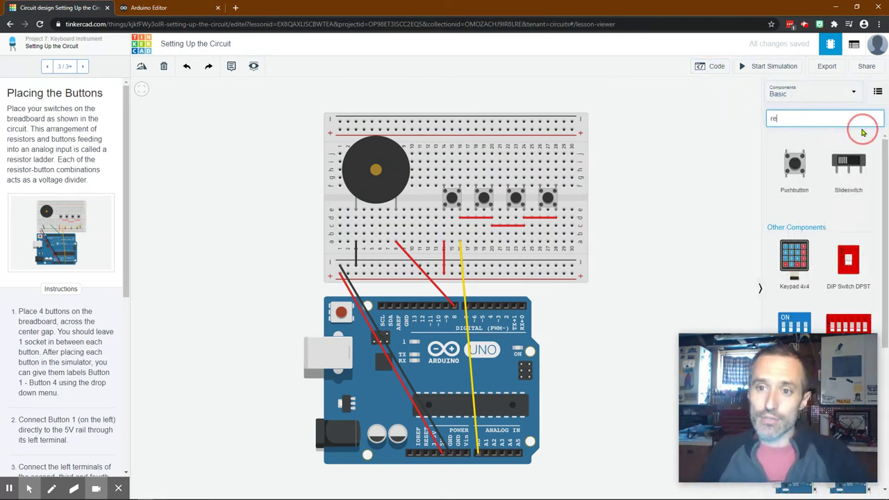
text(si)
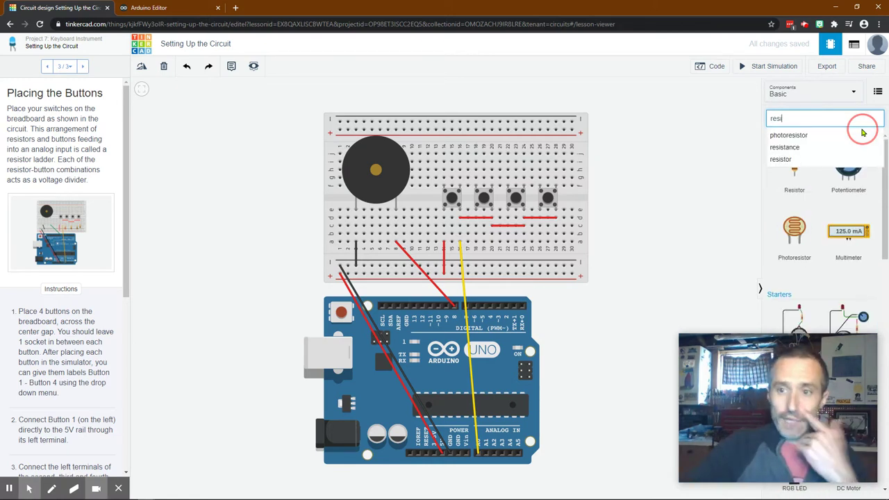
Place four resistors: columns 18, 22 and 26 to the lower positive rail, and column 28 to the lower negative rail.
click(709, 182)
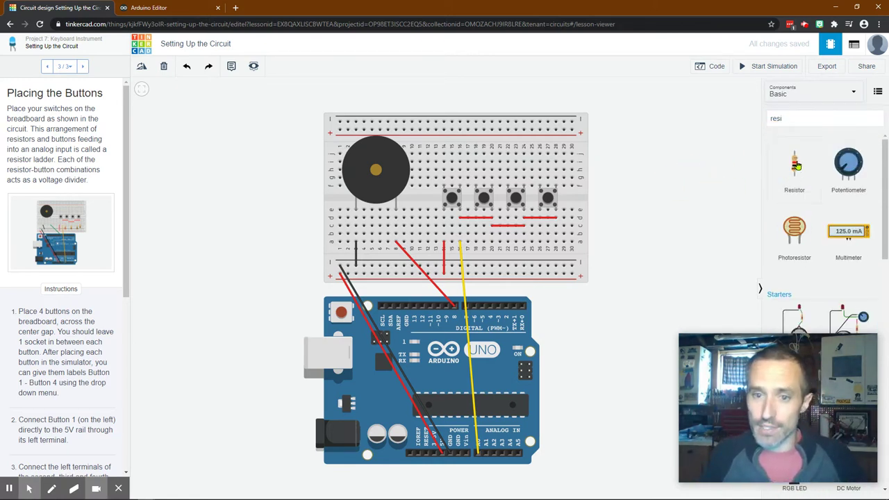
drag(797, 165, 475, 259)
drag(799, 167, 508, 257)
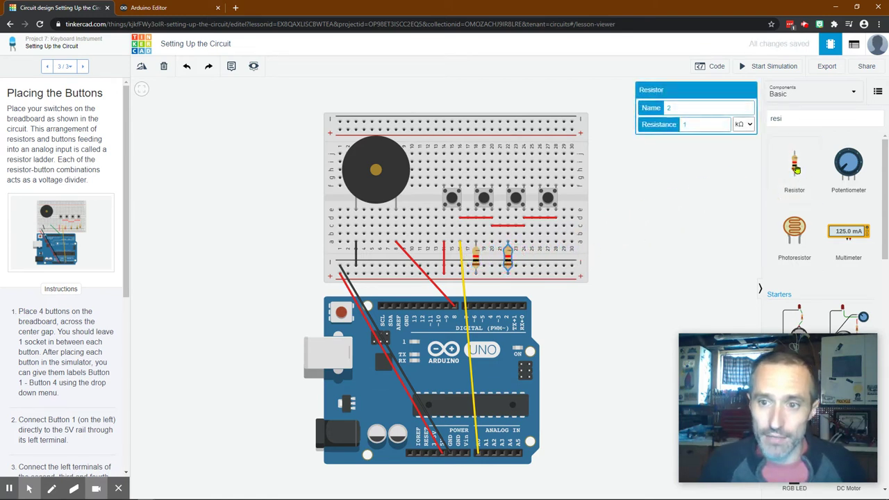
drag(799, 170, 539, 258)
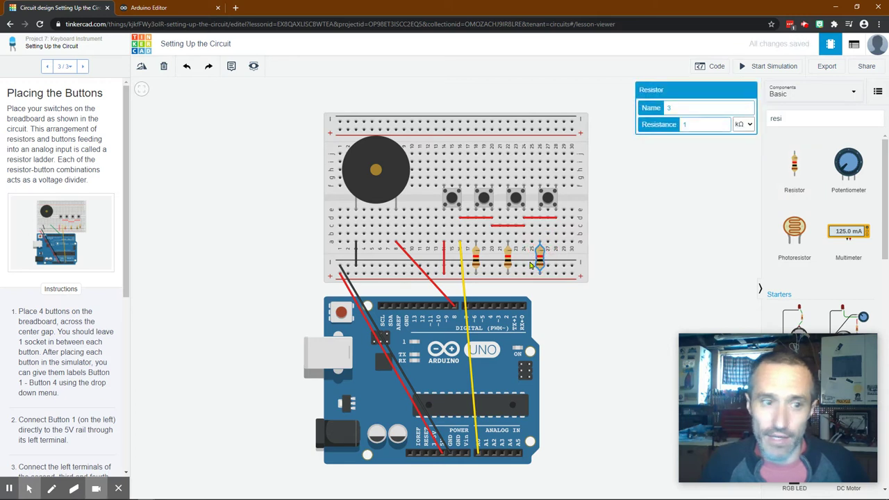
drag(799, 171, 556, 251)
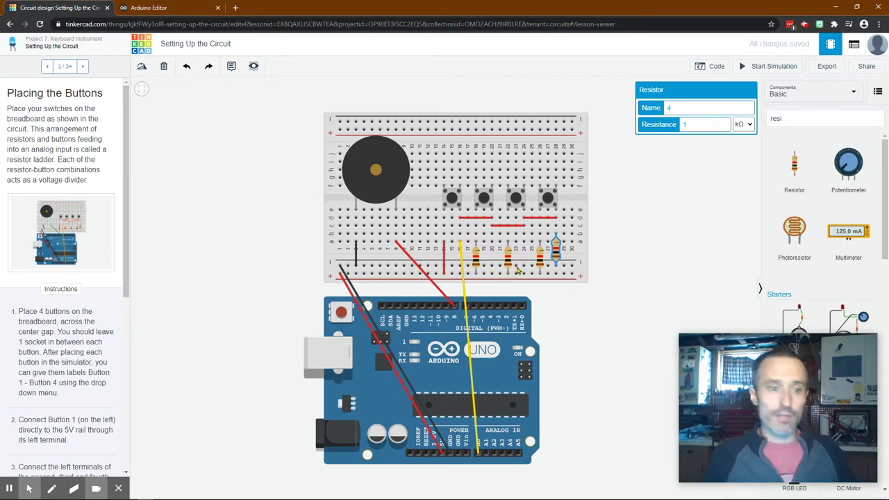
Check the resistor values in the lesson instructions and set the resistor in column 18 to 220 Ω.
scroll(38, 347, down, 2)
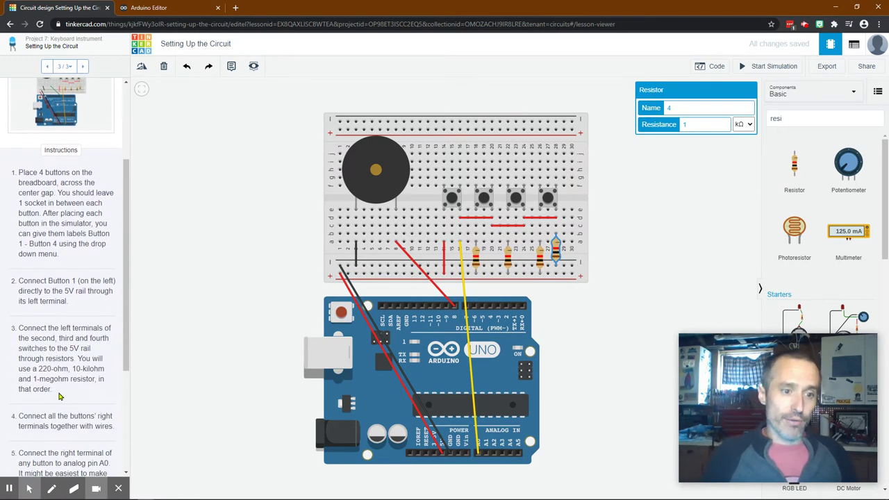
scroll(59, 396, down, 2)
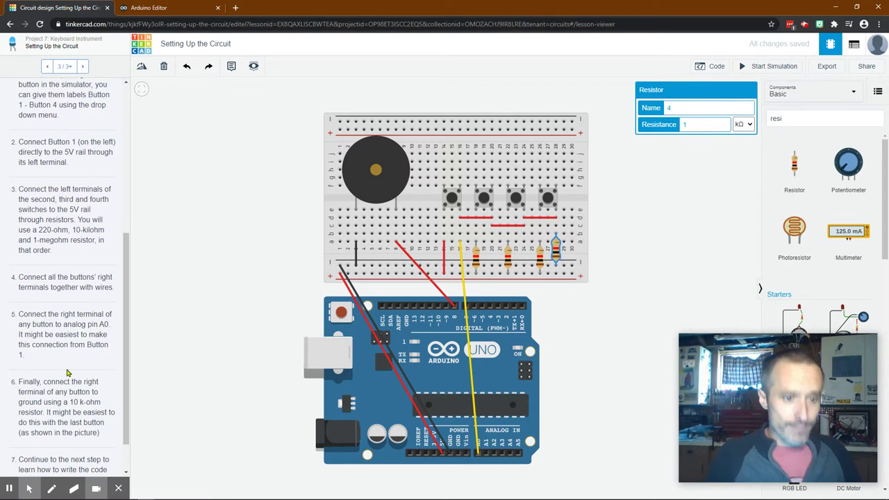
scroll(68, 373, up, 3)
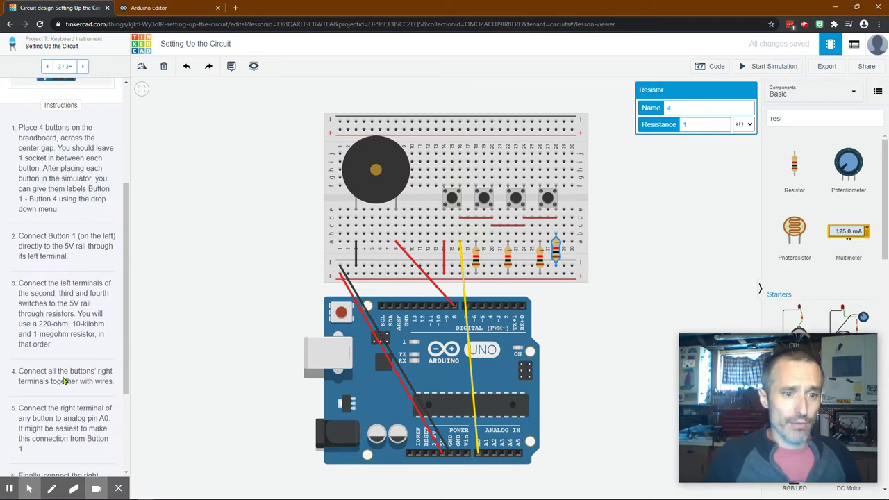
scroll(63, 381, up, 1)
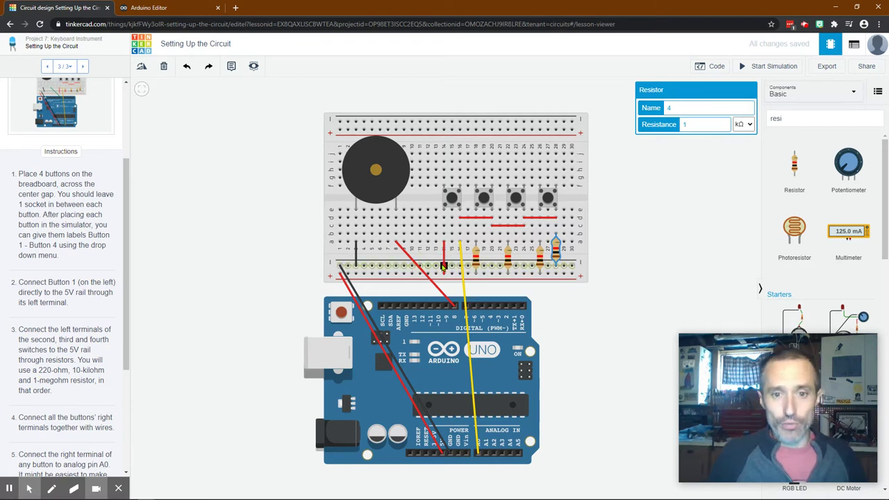
click(478, 261)
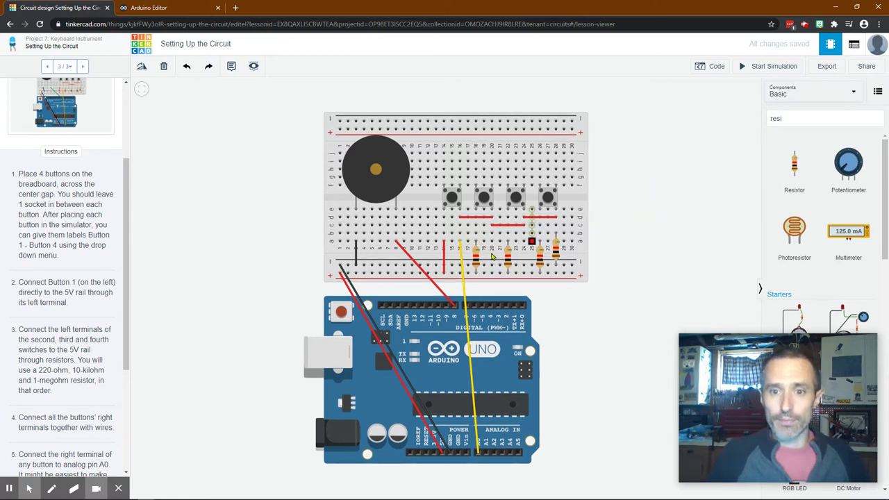
click(475, 258)
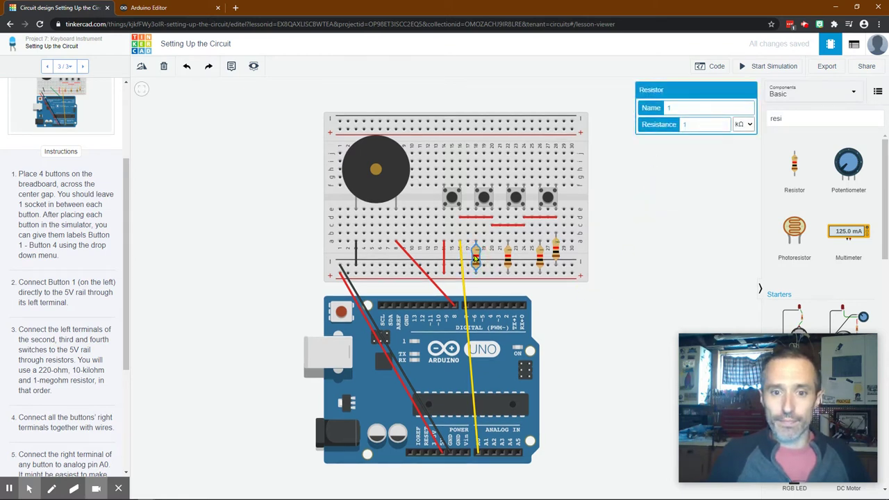
click(745, 125)
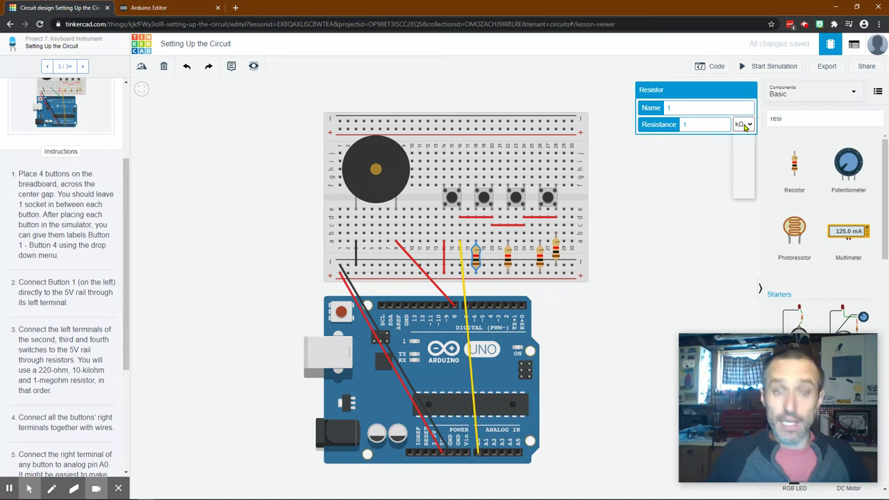
click(745, 170)
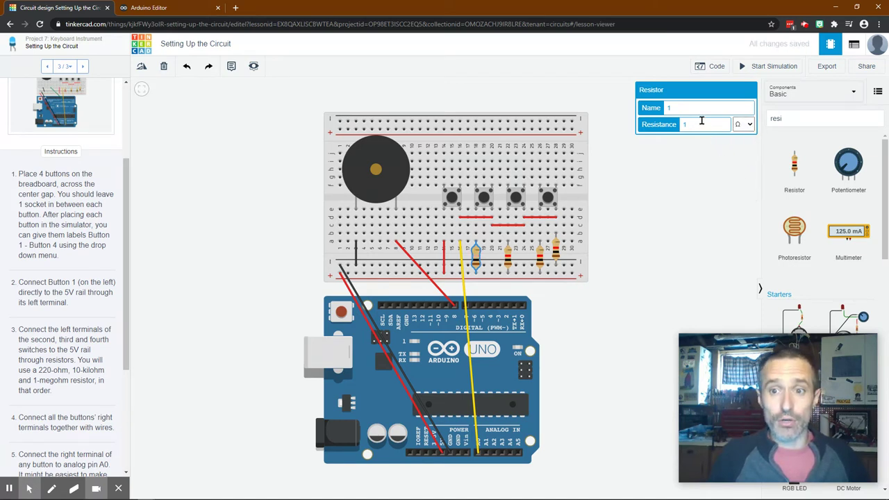
click(701, 123)
text(2)
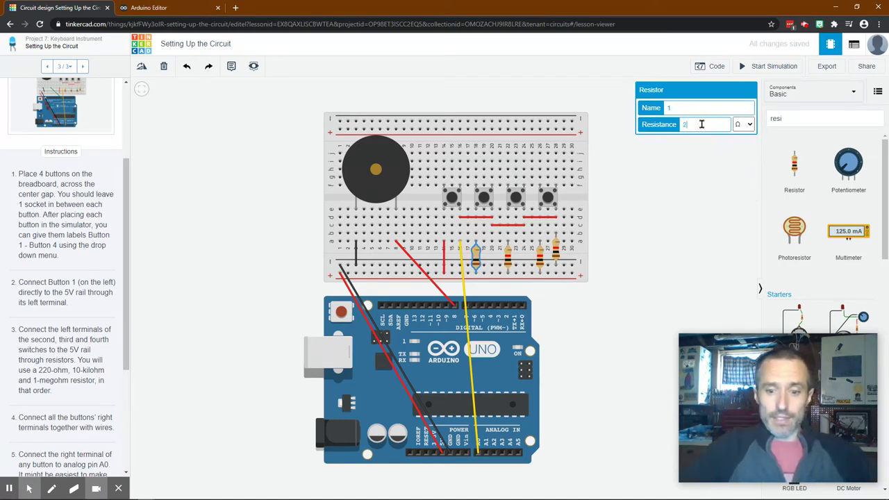
text(20)
click(633, 218)
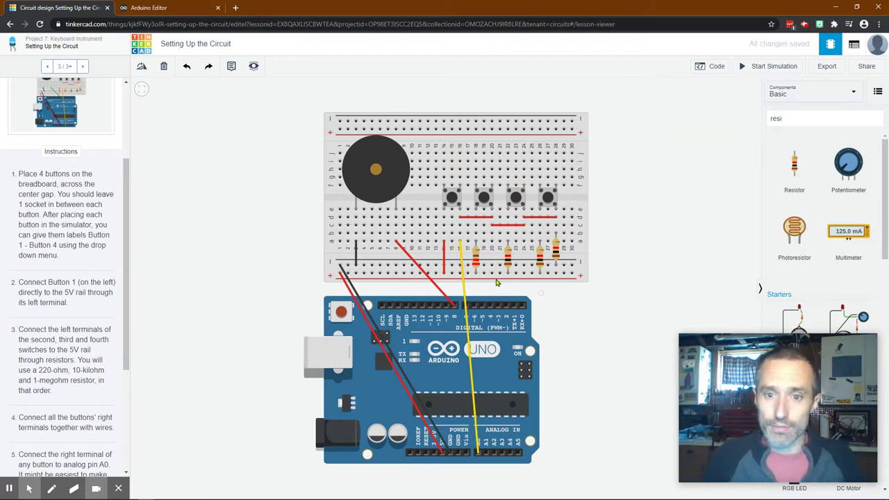
Compare the first resistor with the lesson's enlarged circuit diagram and set the resistor in column 22 to 10 kΩ.
click(477, 263)
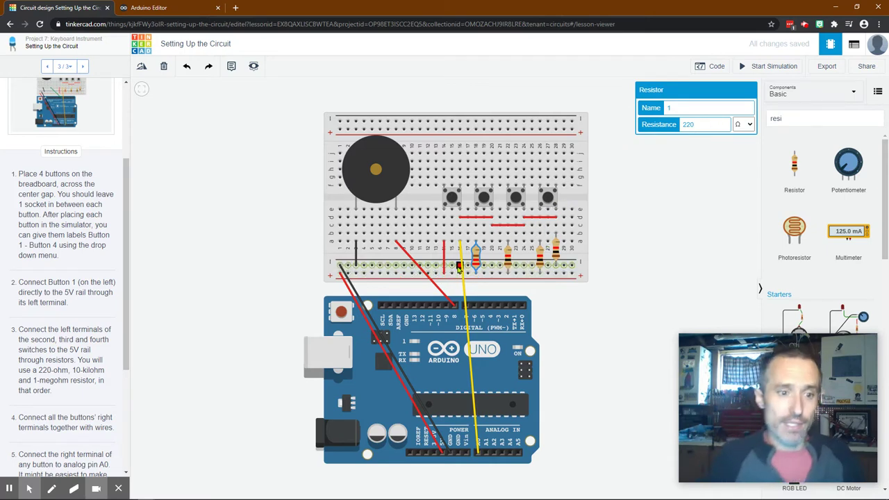
click(82, 106)
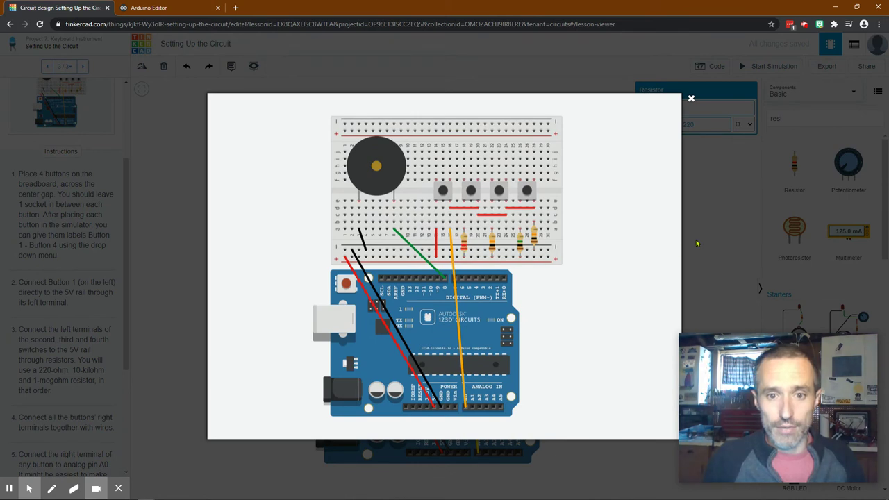
click(723, 261)
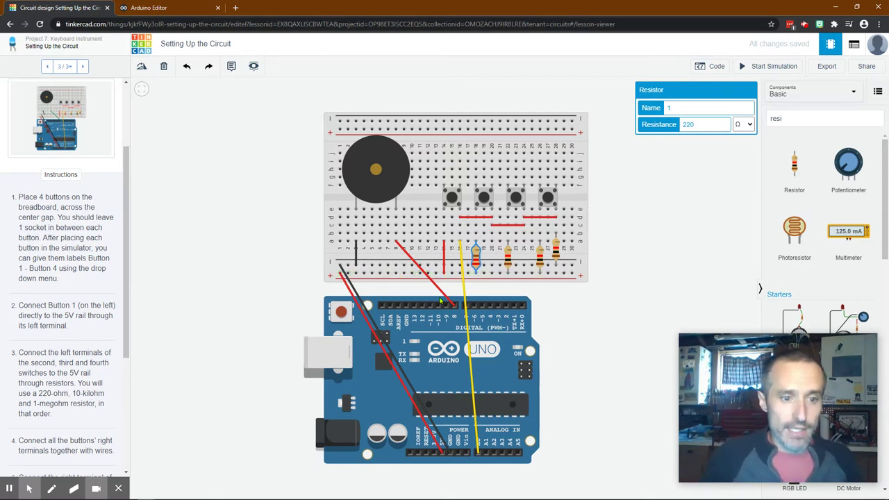
click(508, 257)
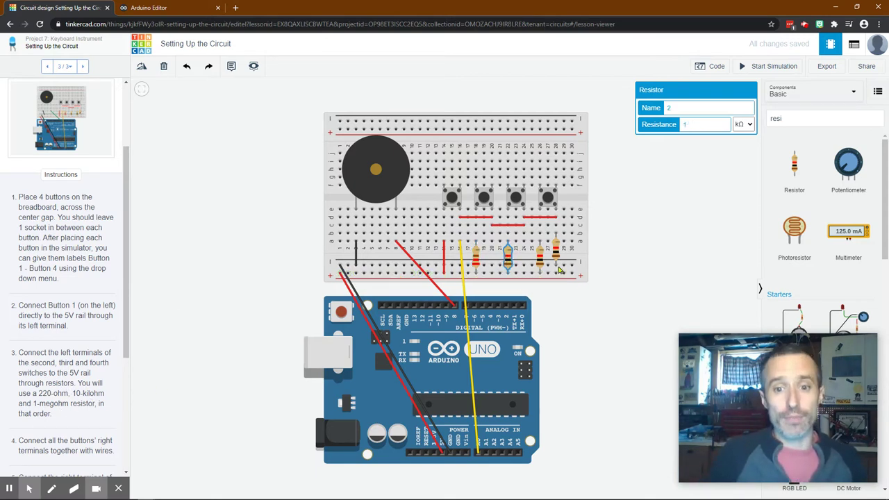
click(716, 123)
text(0)
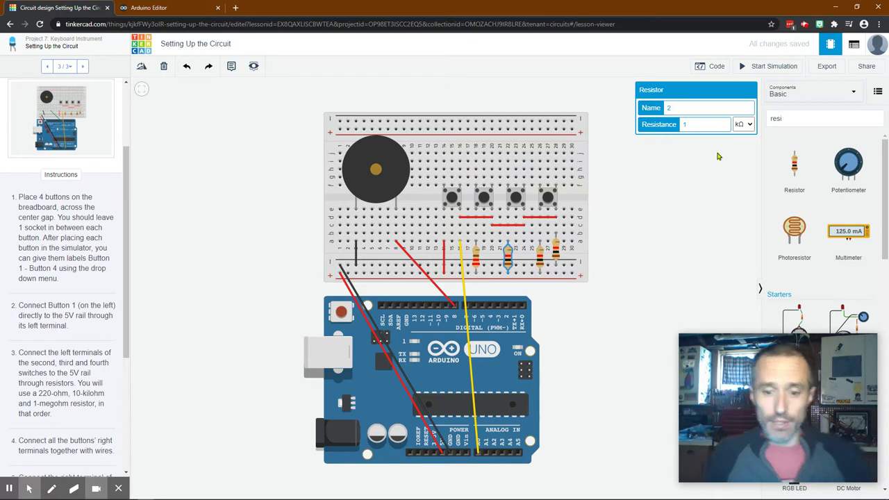
click(680, 234)
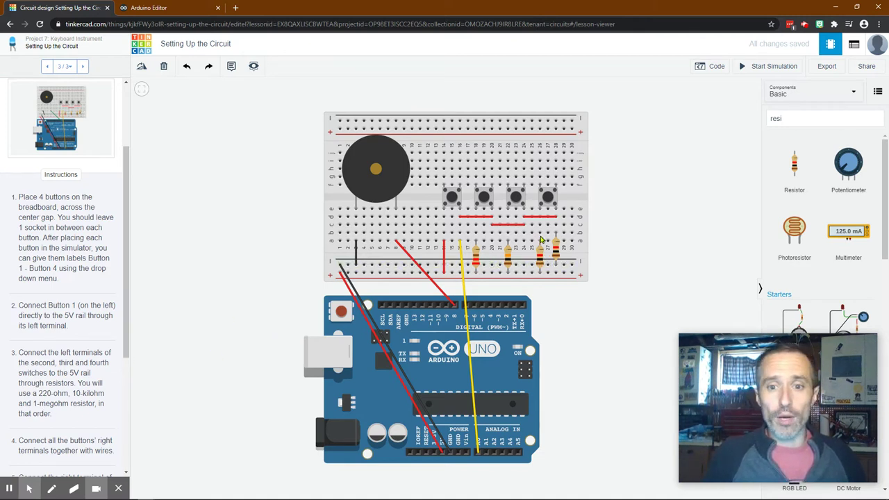
Set the resistor in column 26 to 1 mΩ.
click(540, 257)
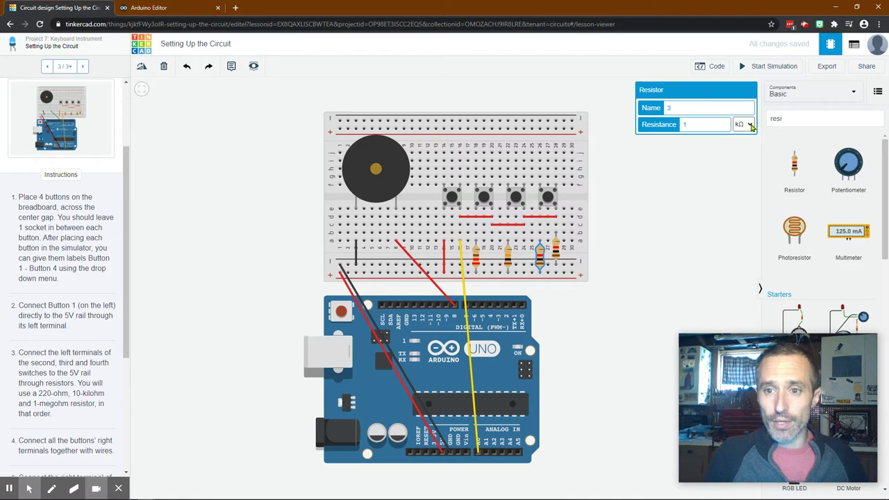
click(749, 125)
click(746, 161)
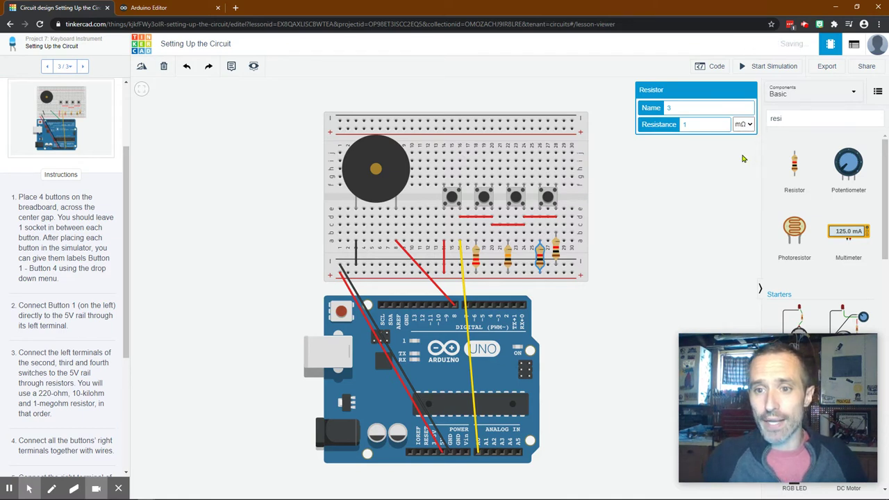
click(697, 191)
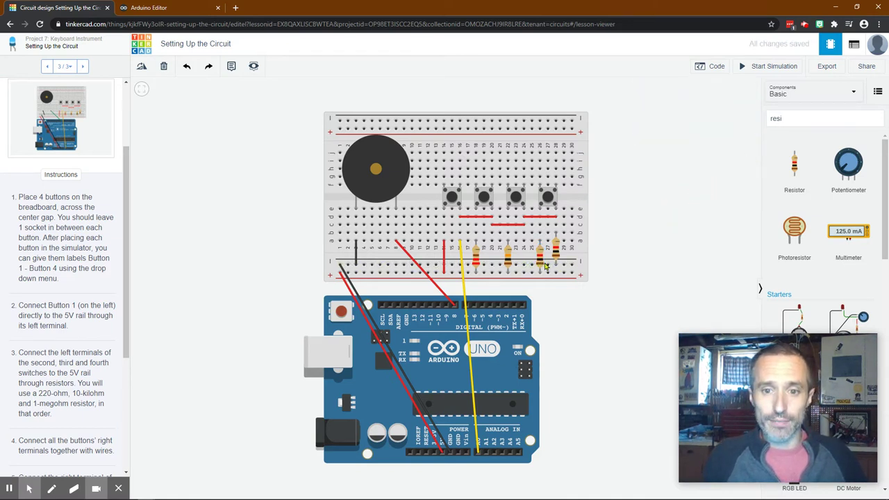
Check the third resistor in the lesson's enlarged circuit diagram and set the resistor in column 26 to 1 MΩ.
click(53, 156)
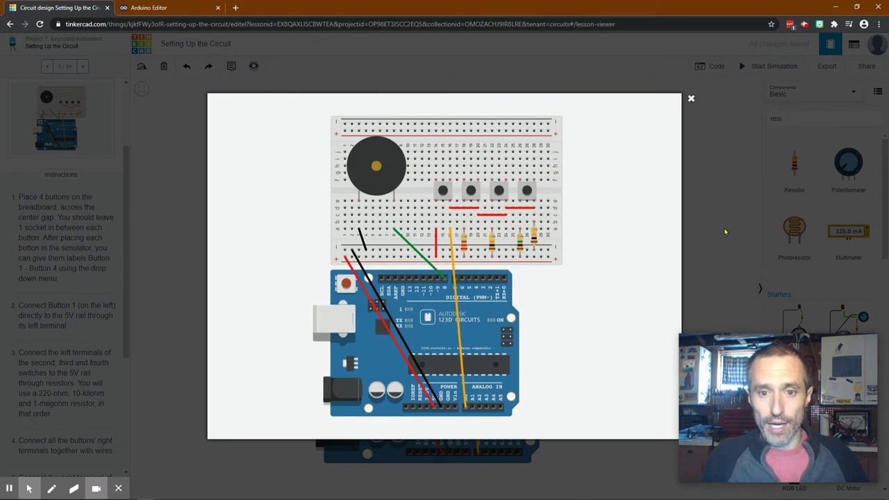
click(725, 232)
click(541, 263)
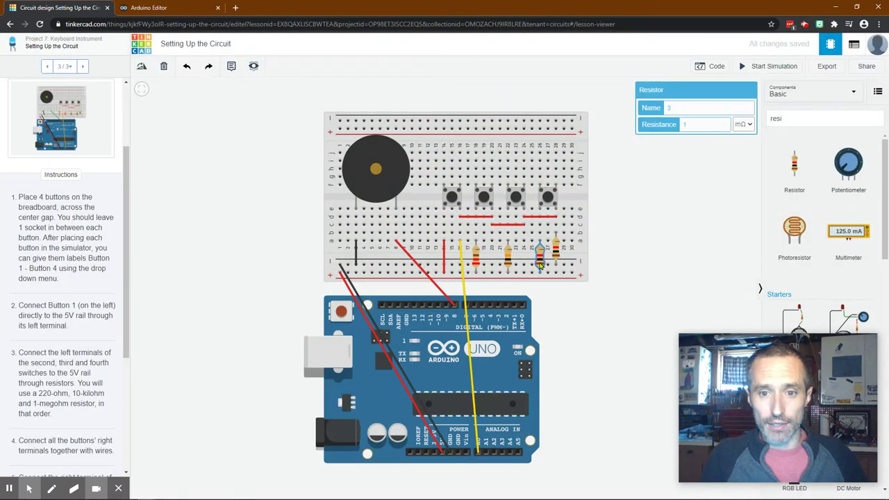
click(748, 126)
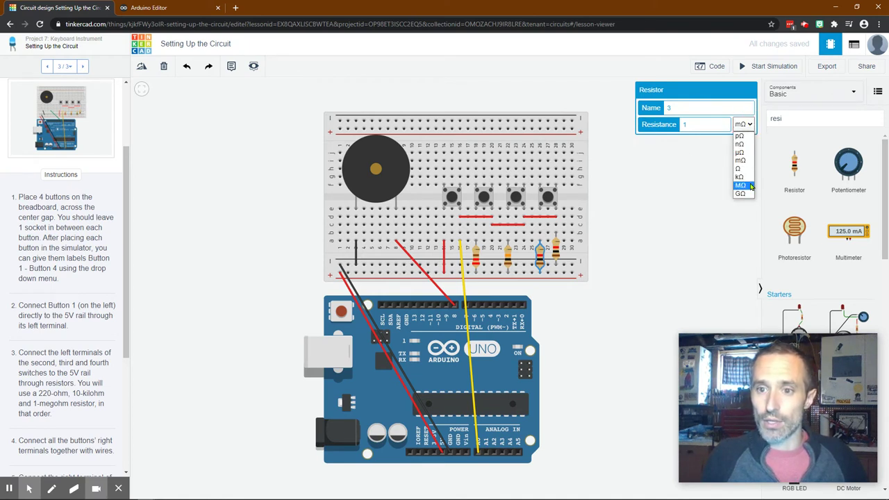
click(751, 186)
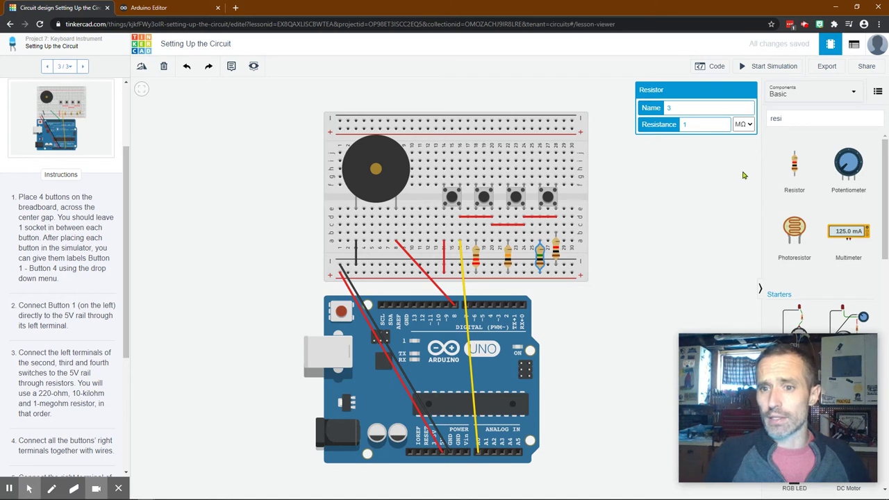
click(653, 200)
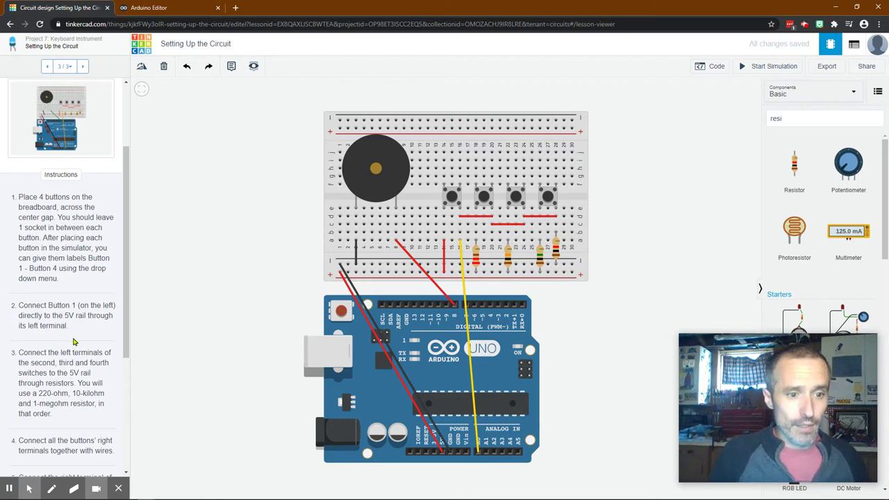
Read the lesson's ground connection instruction and set the resistor in column 28 to 10 kΩ.
scroll(59, 375, down, 3)
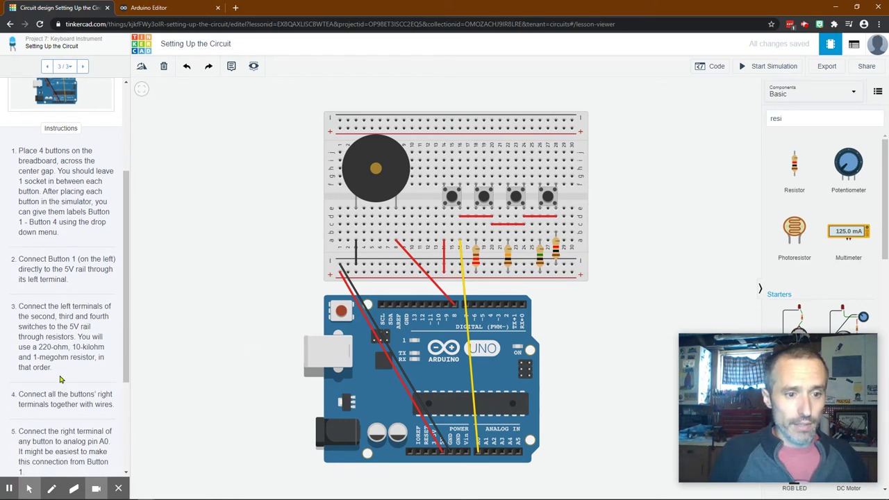
scroll(59, 371, down, 1)
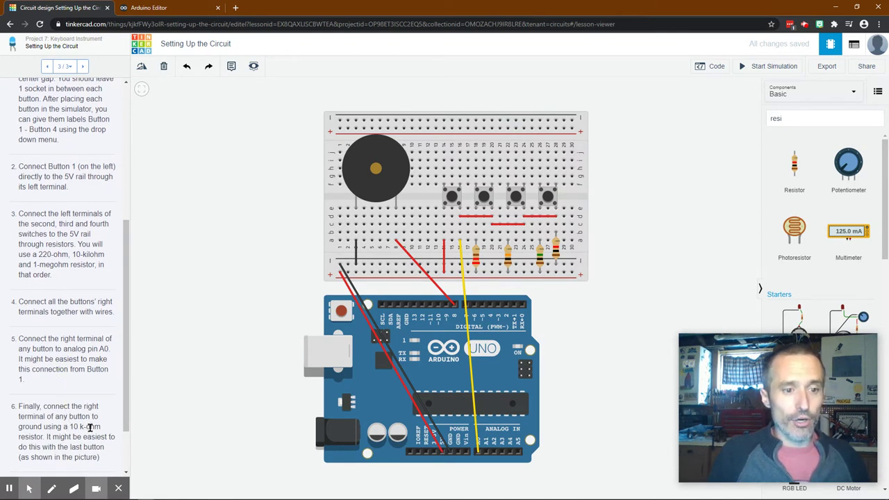
click(556, 248)
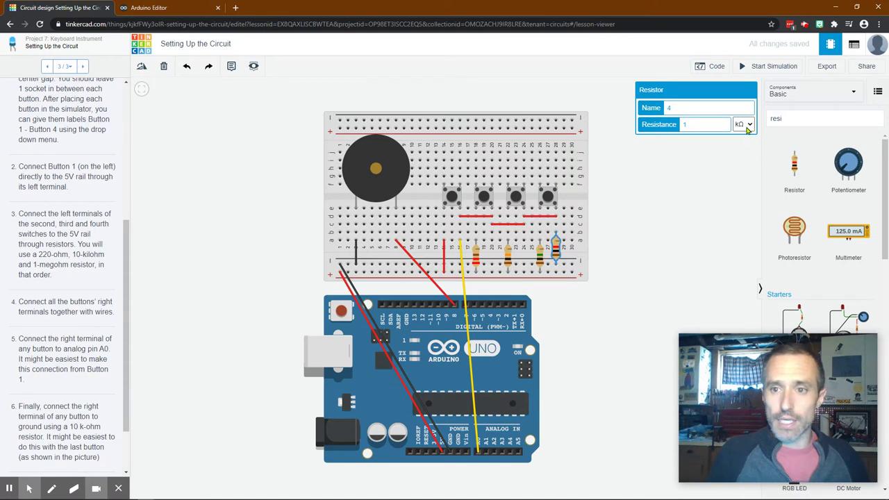
click(713, 121)
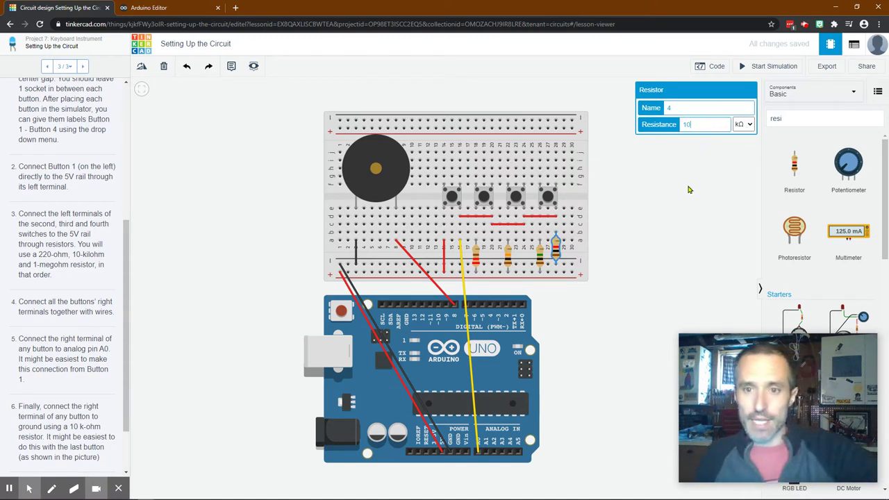
click(645, 205)
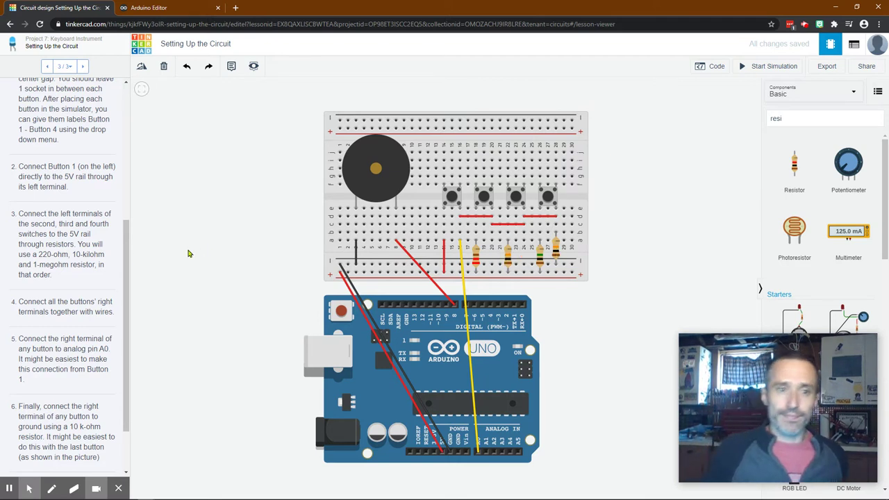
Read the last instruction of the button placement page and advance past it to complete the lesson.
scroll(79, 281, down, 1)
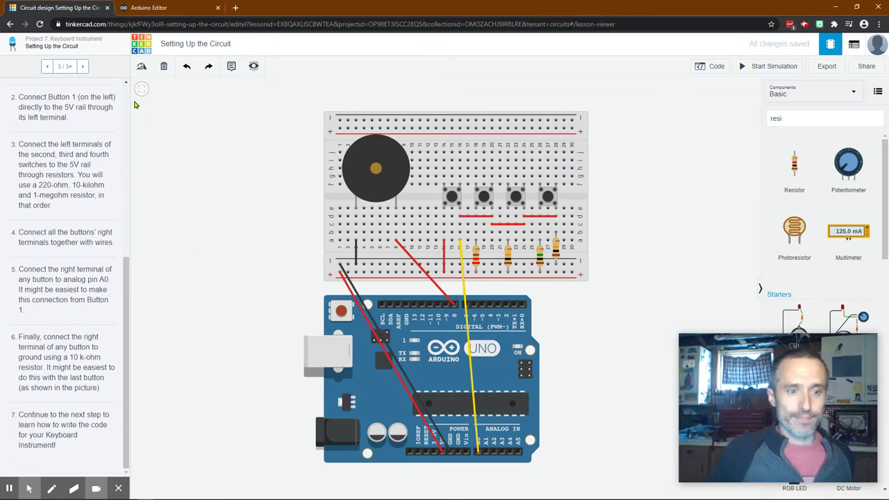
click(84, 67)
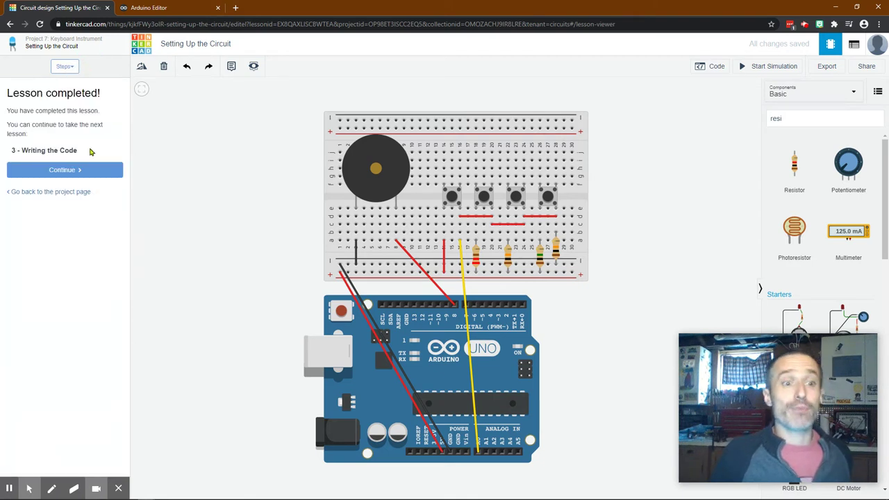
Continue from the completed circuit lesson to lesson 3, Writing the Code.
click(83, 170)
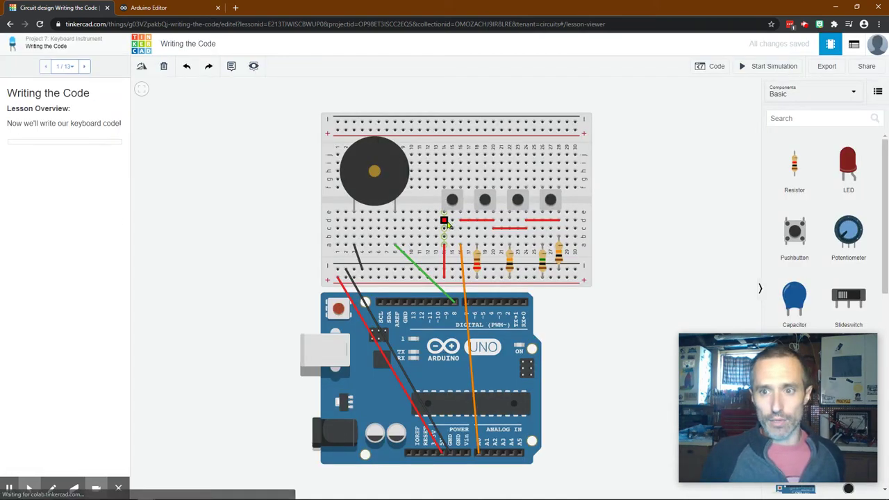
mouse_move(764, 375)
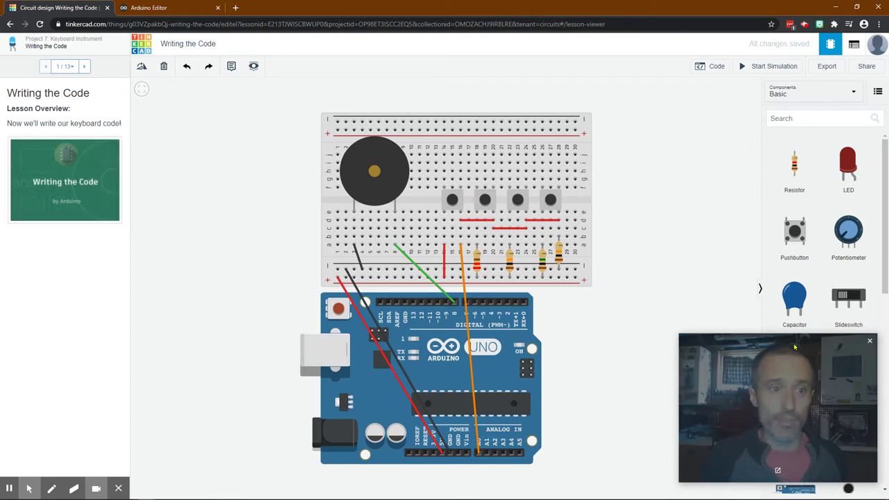
drag(792, 349, 149, 213)
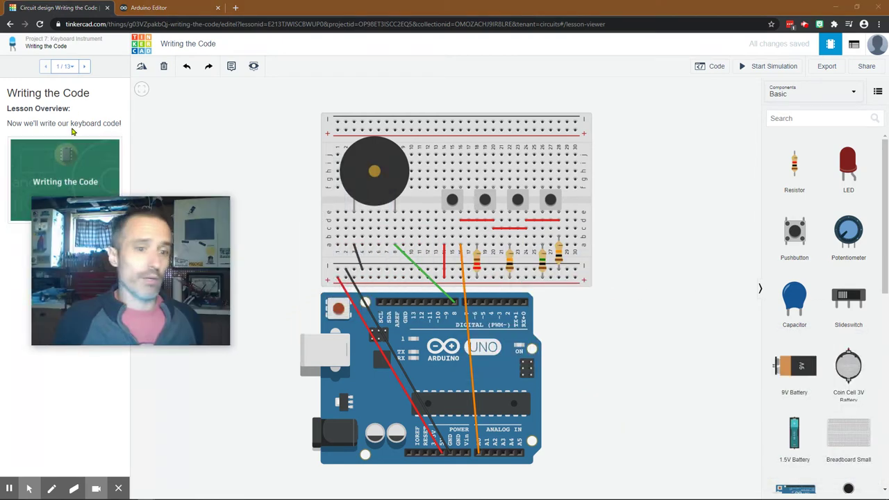
Show the circuit's text code and delete all the starter comments for header, setup and loop.
click(718, 70)
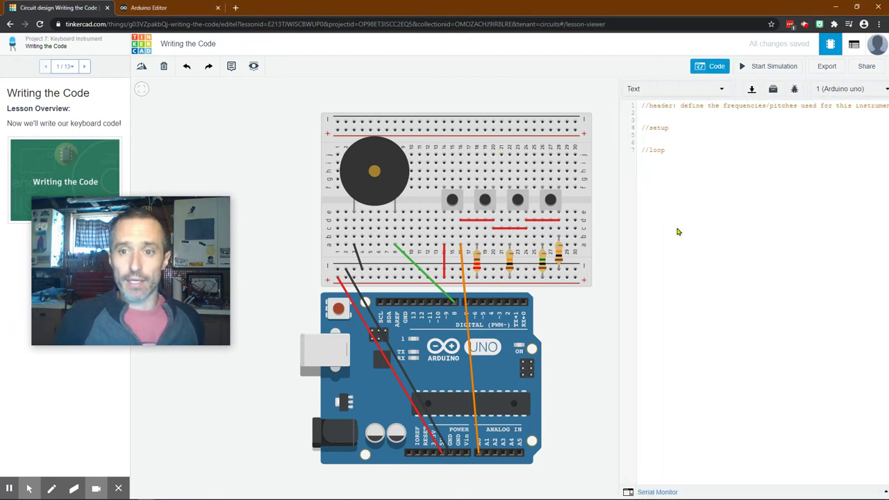
click(702, 178)
drag(685, 153, 618, 93)
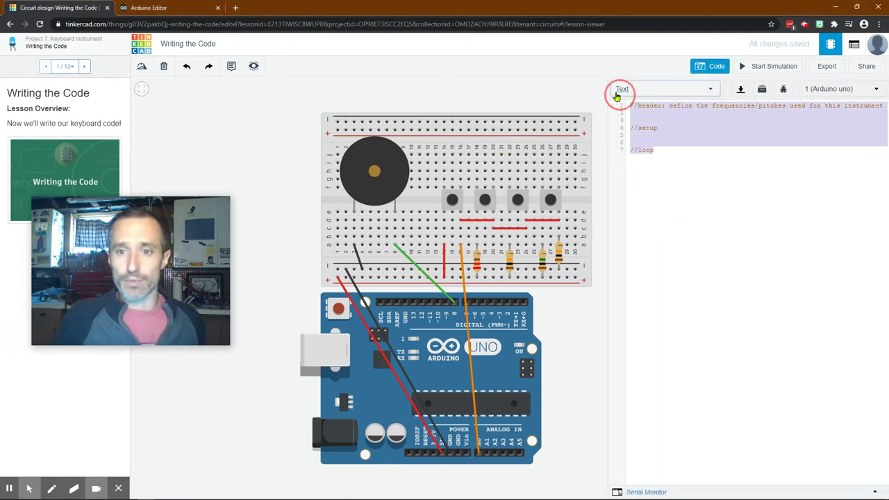
key(Delete)
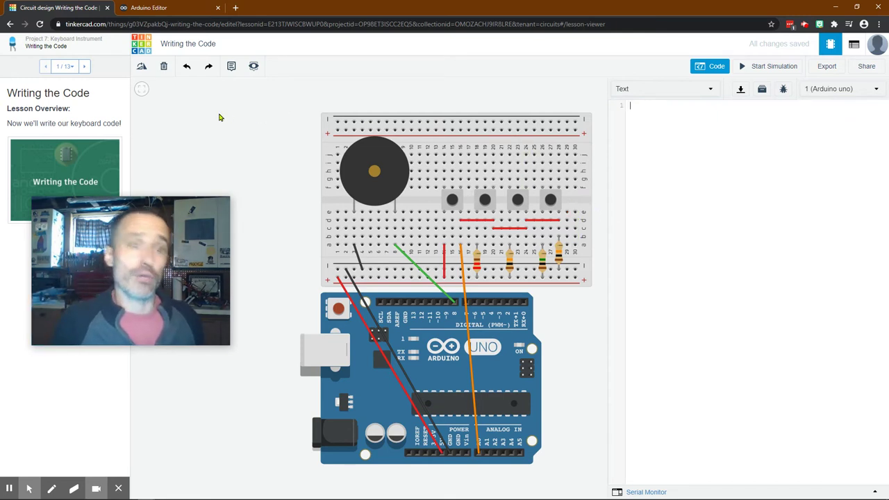
Switch to the Arduino Editor for the p07_Keyboard example sketch and paste its code into the emptied Tinkercad code editor.
click(149, 7)
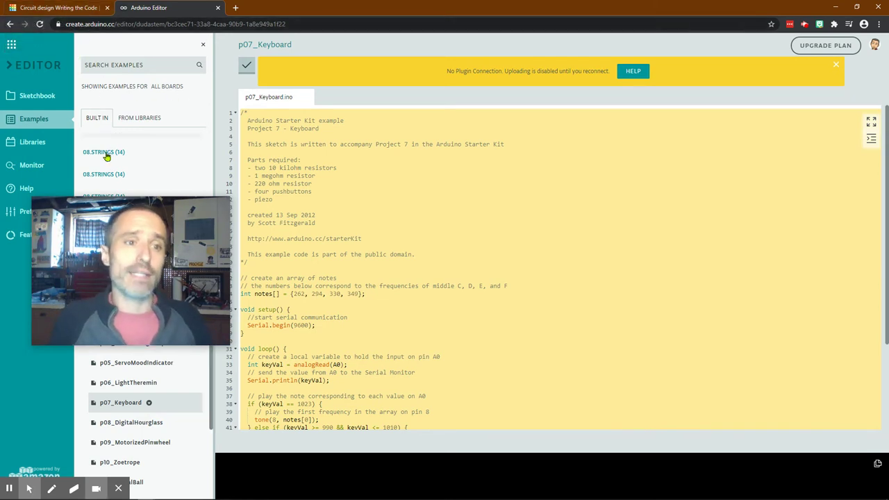
drag(113, 235, 387, 237)
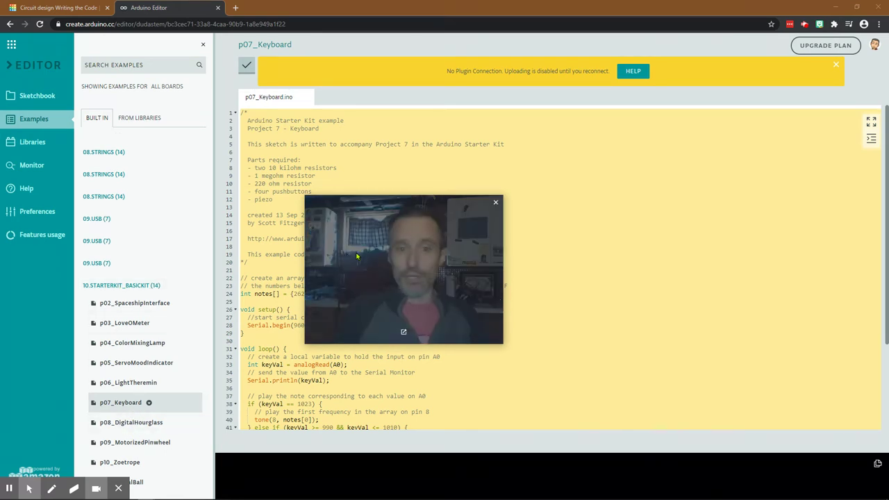
drag(370, 256, 129, 266)
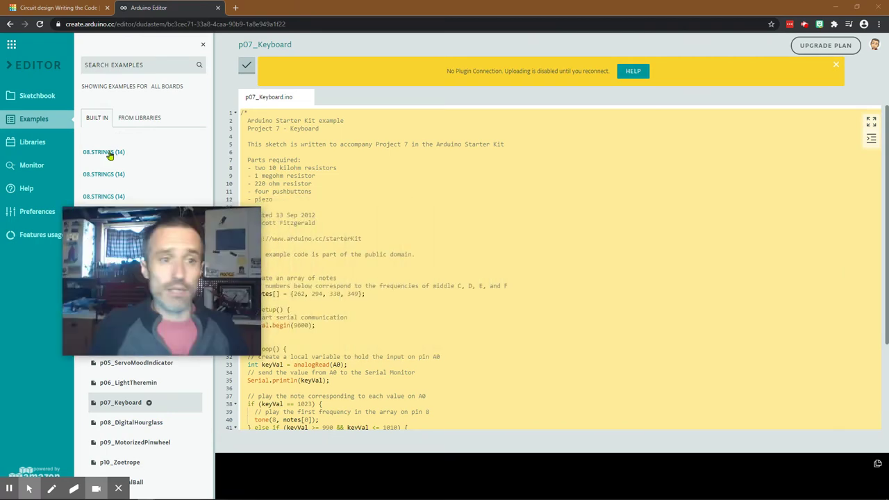
click(59, 8)
click(727, 143)
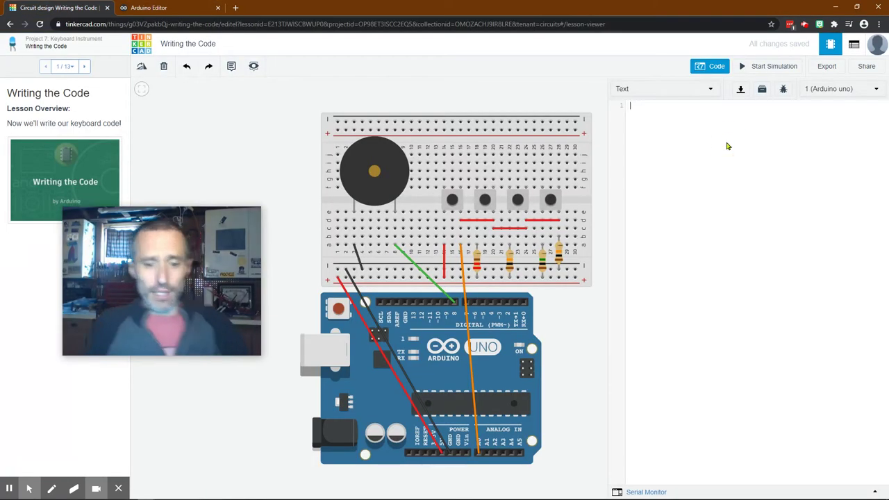
key(ctrl+v)
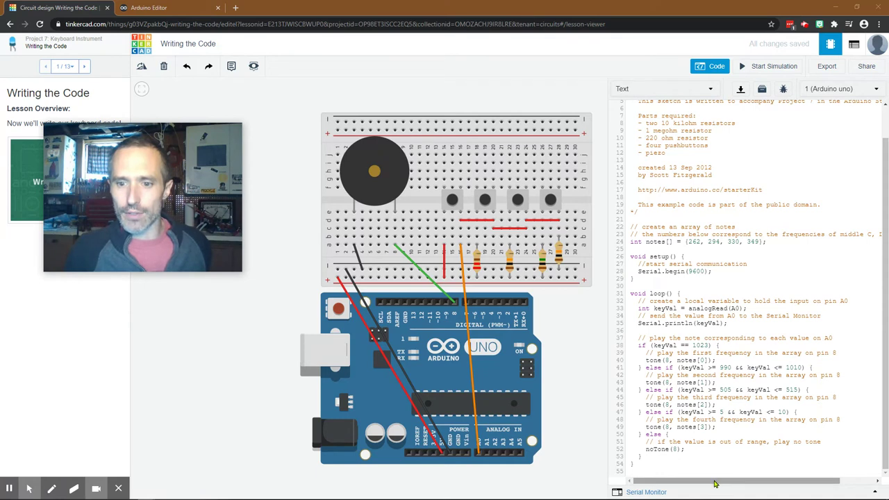
drag(715, 479, 780, 484)
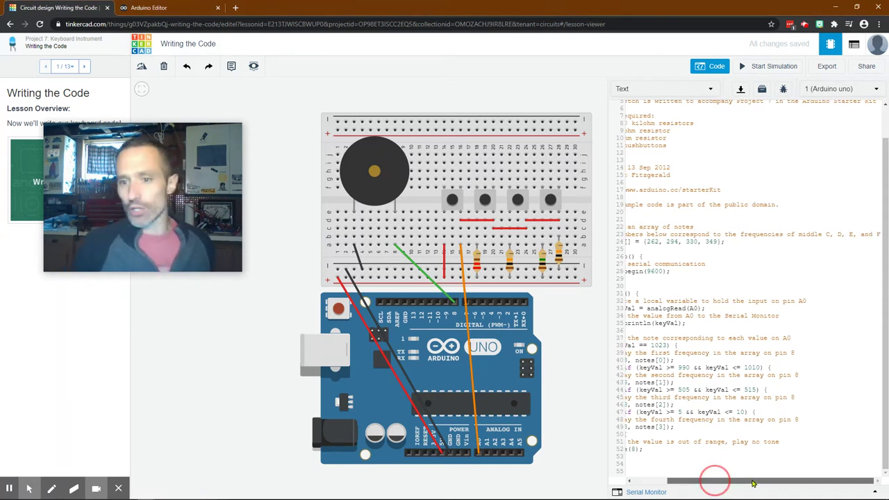
drag(753, 482, 707, 486)
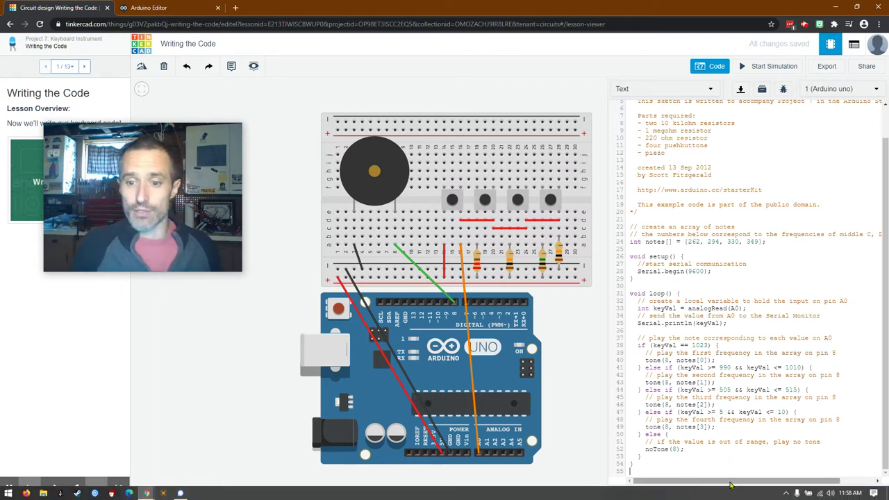
drag(733, 481, 694, 472)
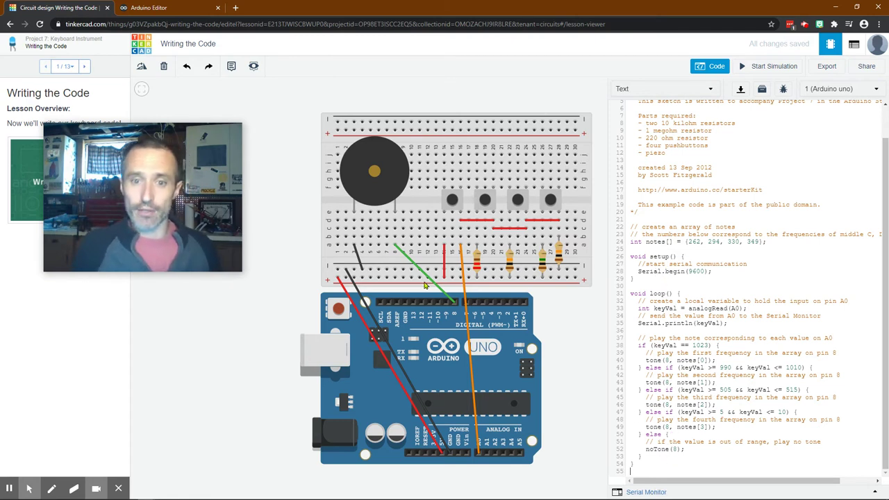
mouse_move(223, 231)
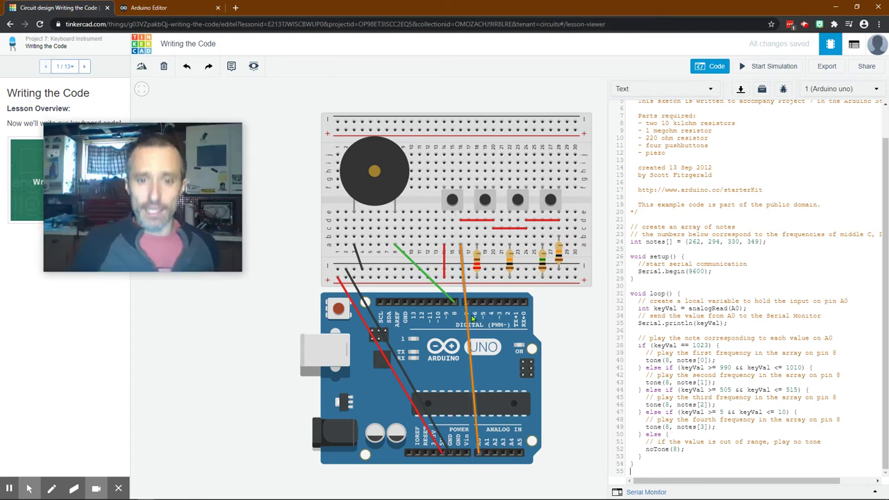